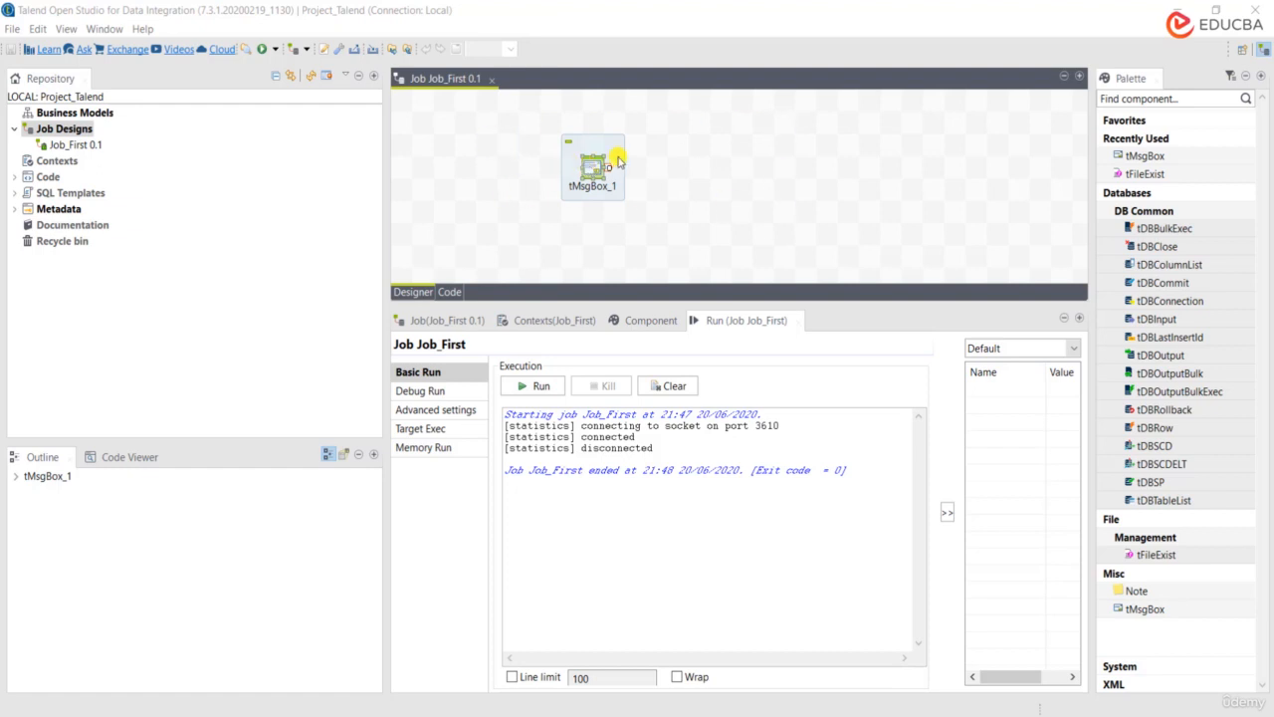
# Enlarge the job design canvas and set the label format of the tMsgBox_1 component to First_Message
pyautogui.click(596, 171)
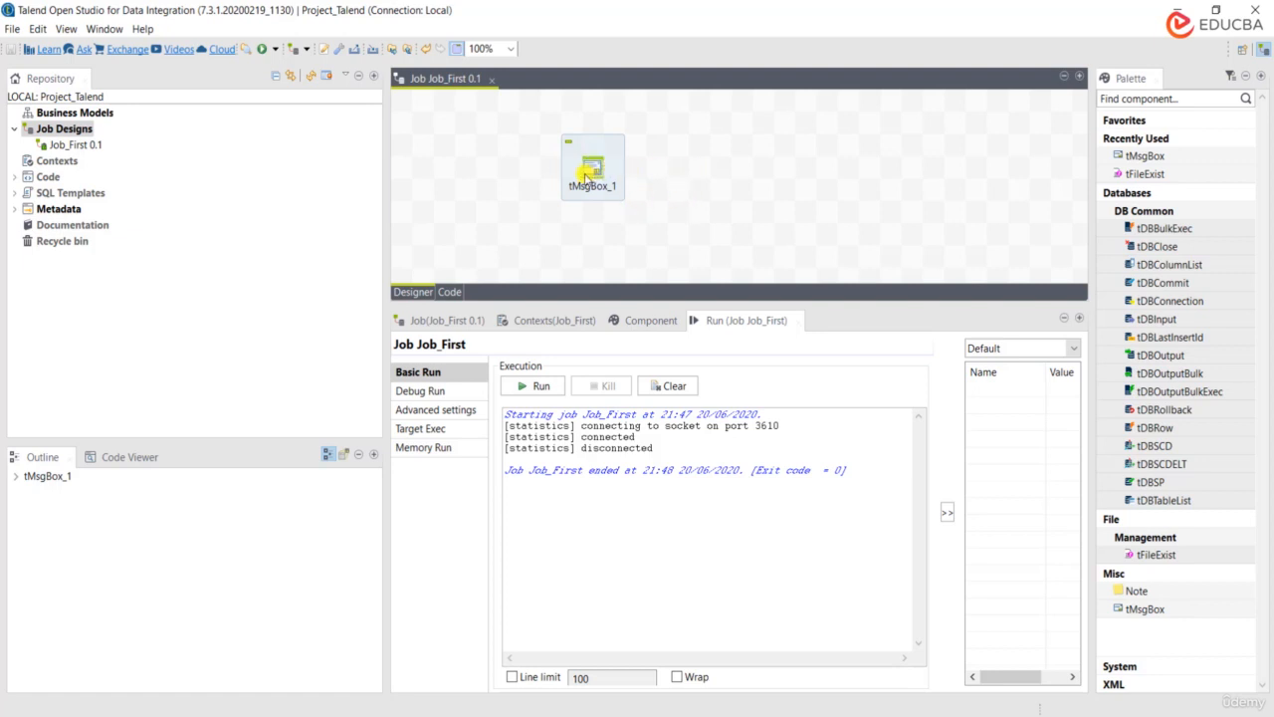
pyautogui.moveTo(678, 299); pyautogui.dragTo(700, 466)
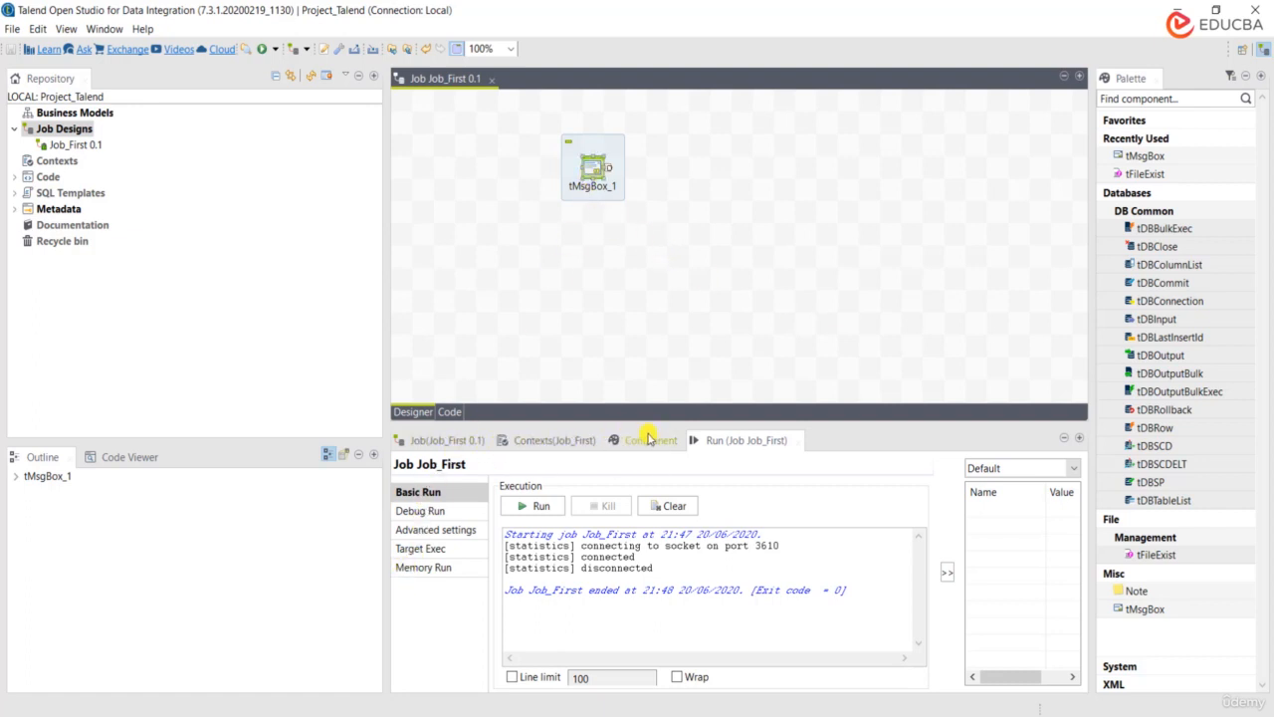
pyautogui.click(649, 439)
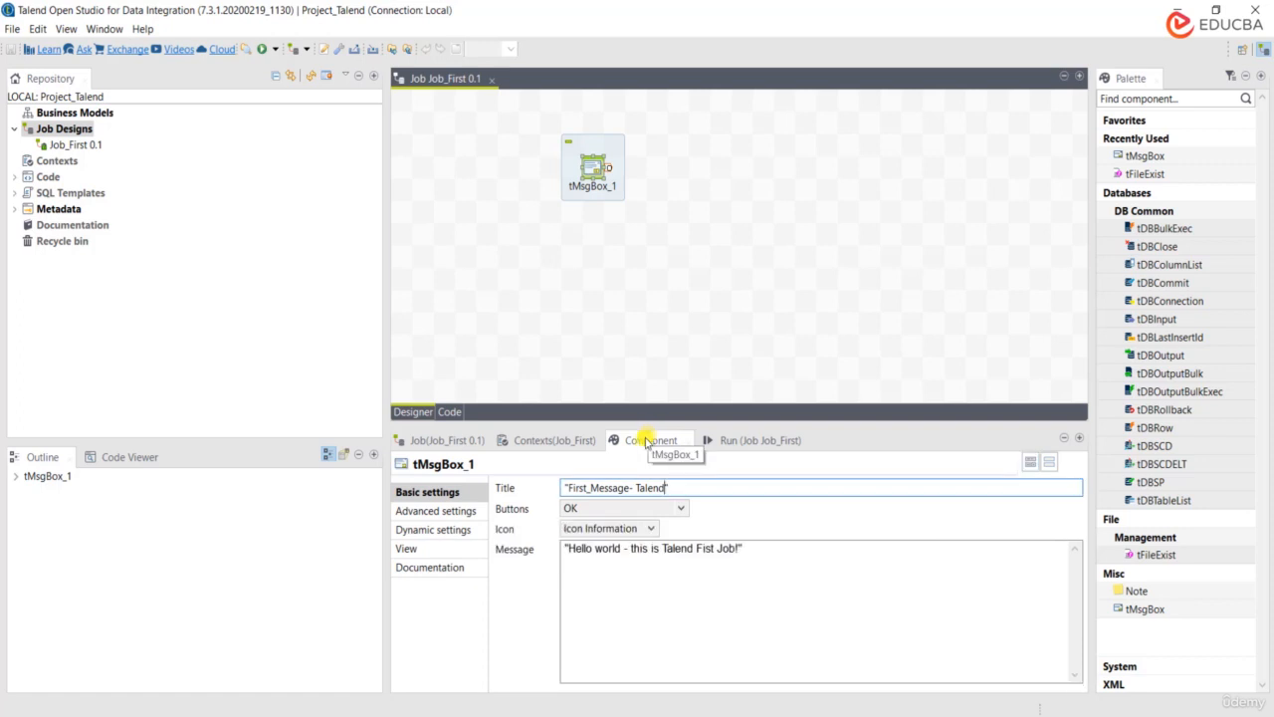
pyautogui.click(431, 551)
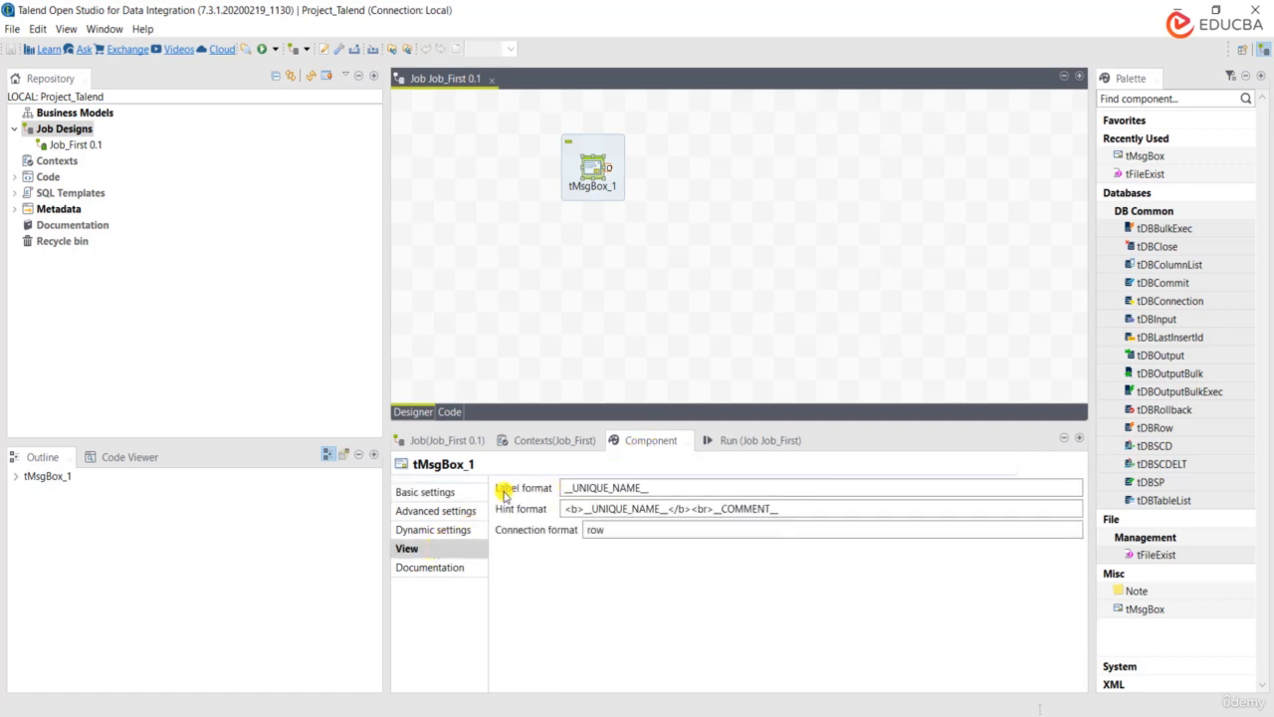
pyautogui.click(561, 487)
pyautogui.doubleClick(563, 488)
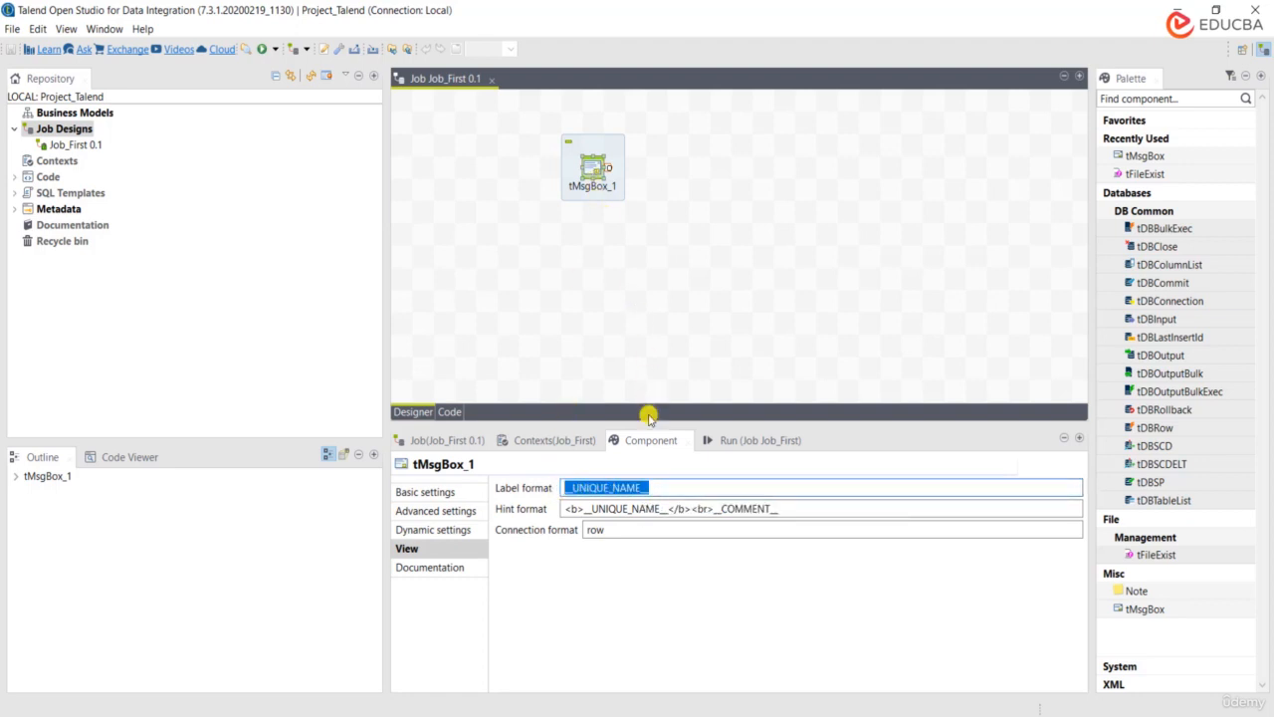
pyautogui.press('BackSpace')
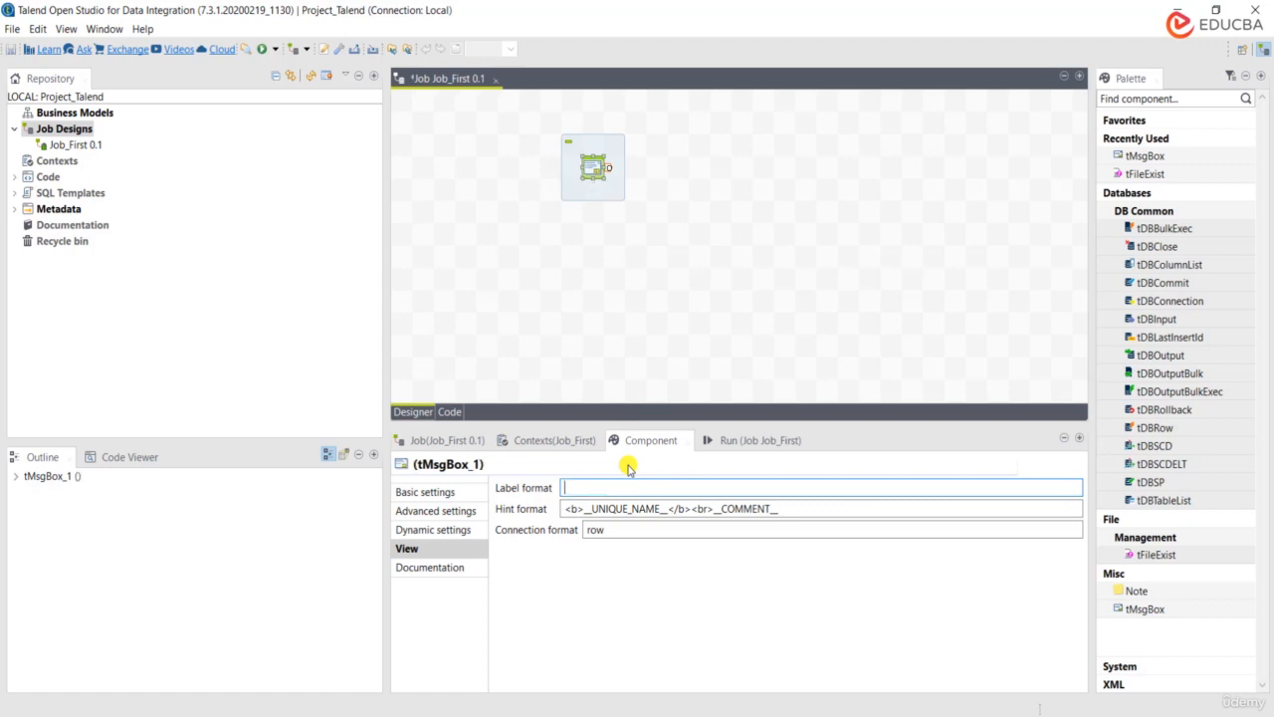
pyautogui.write('Fi')
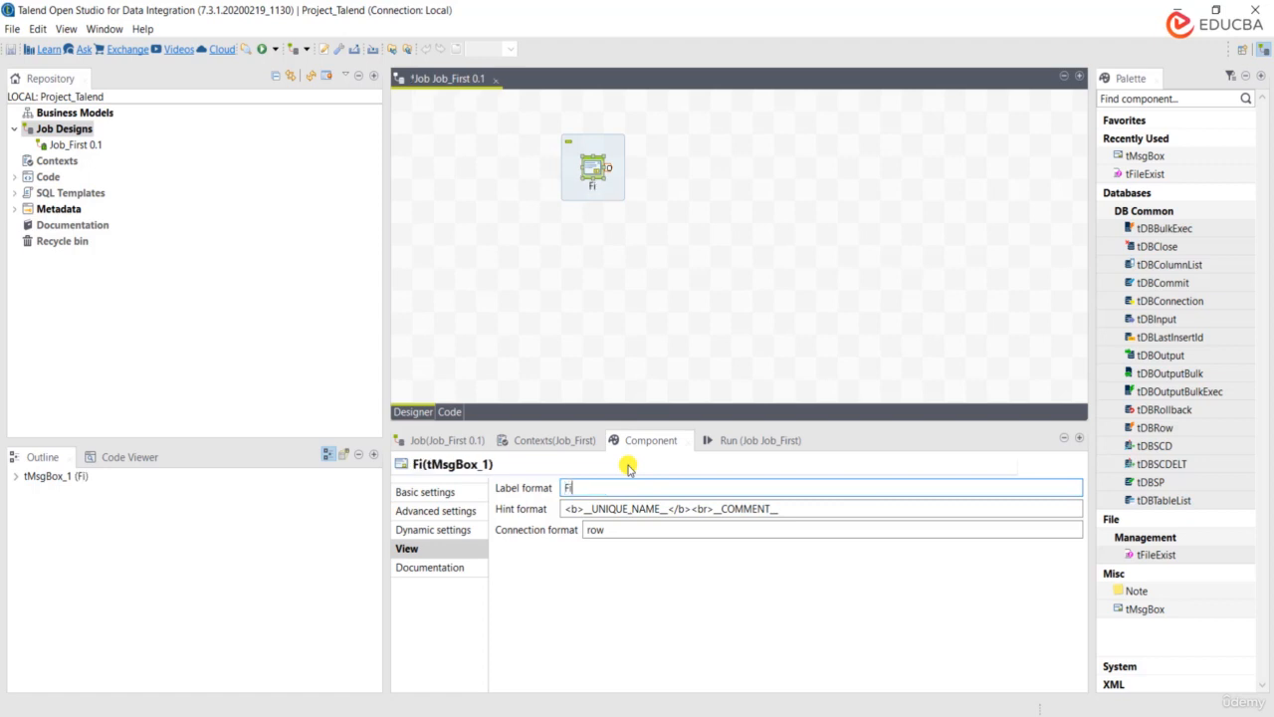
pyautogui.write('rst_Message')
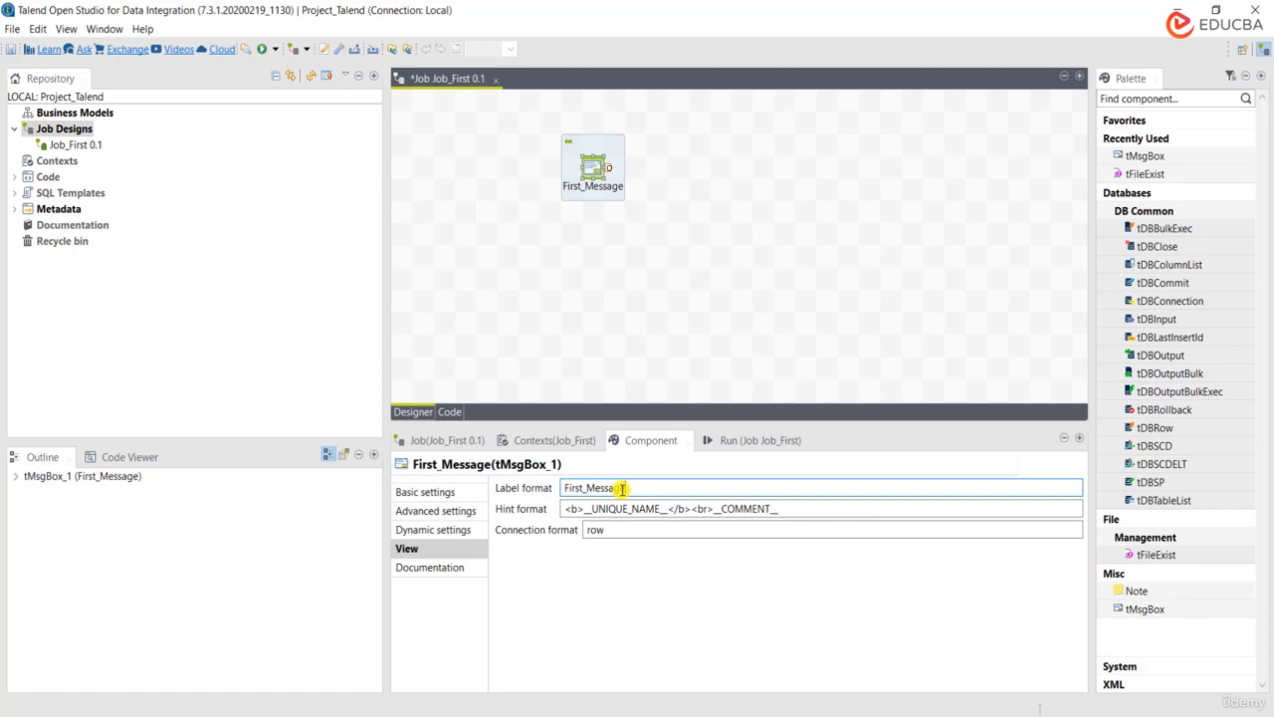
pyautogui.click(708, 251)
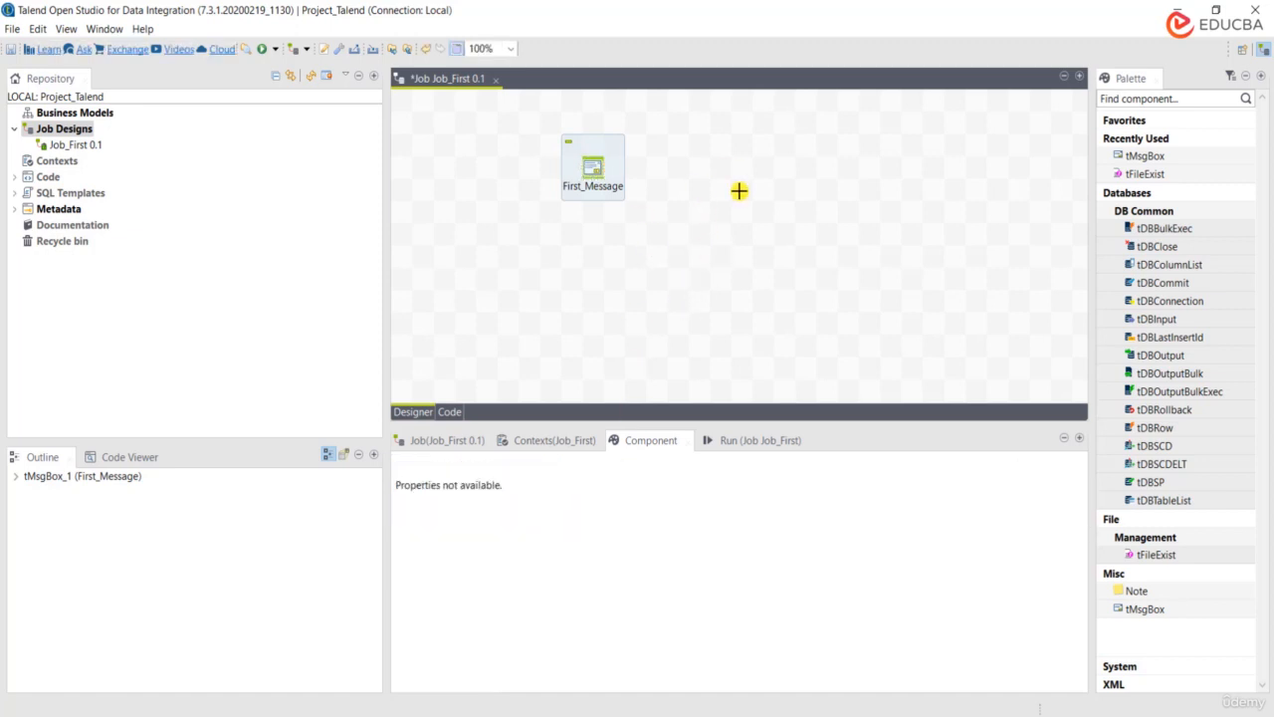
# Add a second tMsgBox component beside First_Message and set its label format to Second_Message
pyautogui.write('tm')
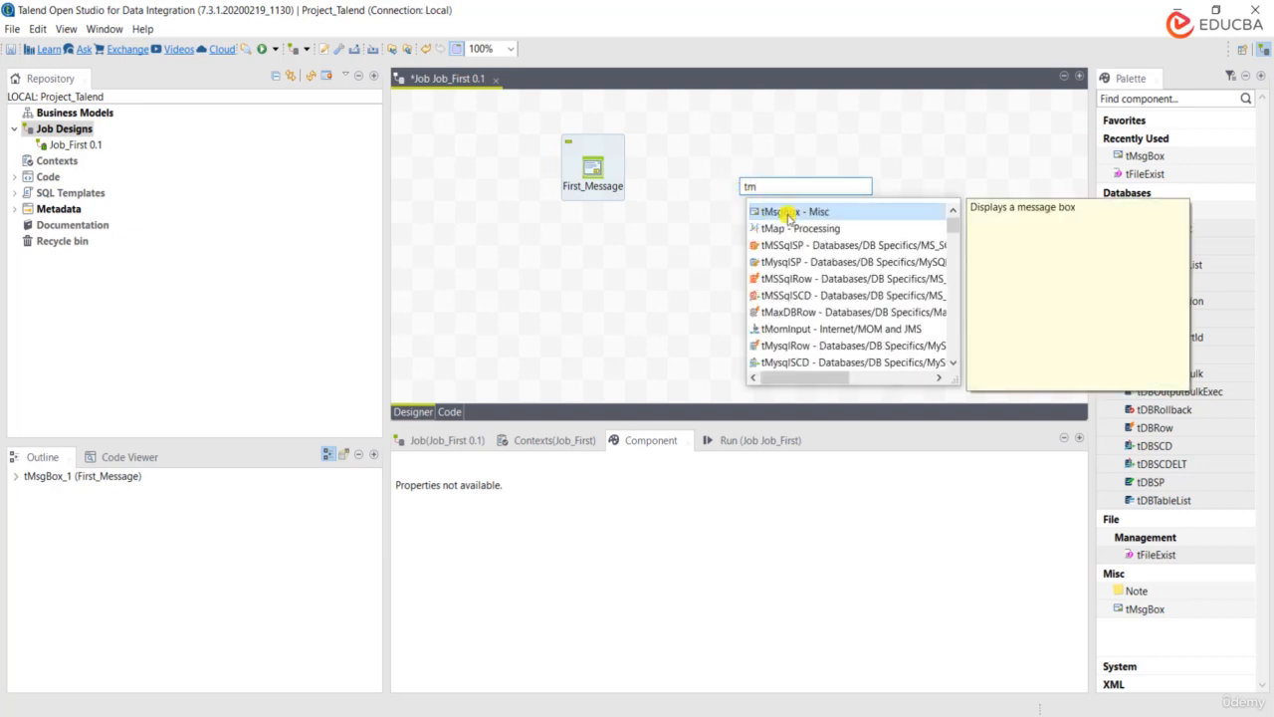
pyautogui.doubleClick(787, 213)
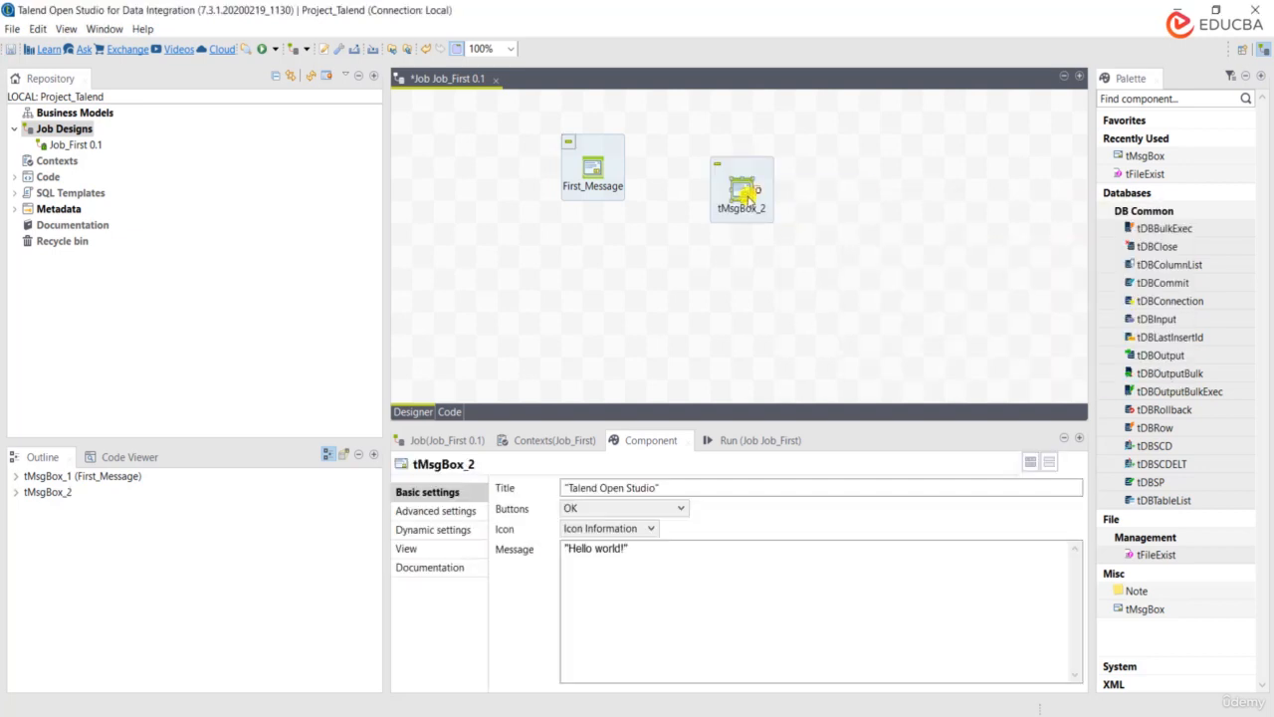
pyautogui.click(419, 548)
pyautogui.moveTo(655, 487); pyautogui.dragTo(538, 488)
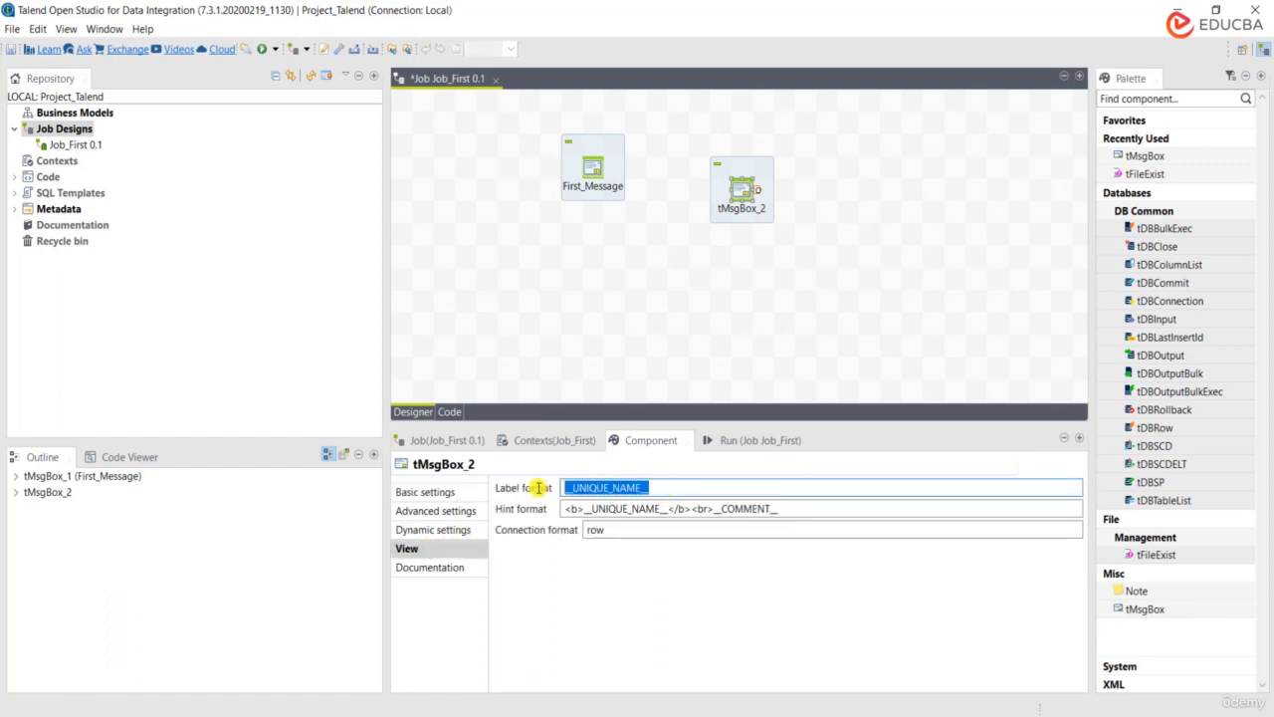
pyautogui.write('Secon')
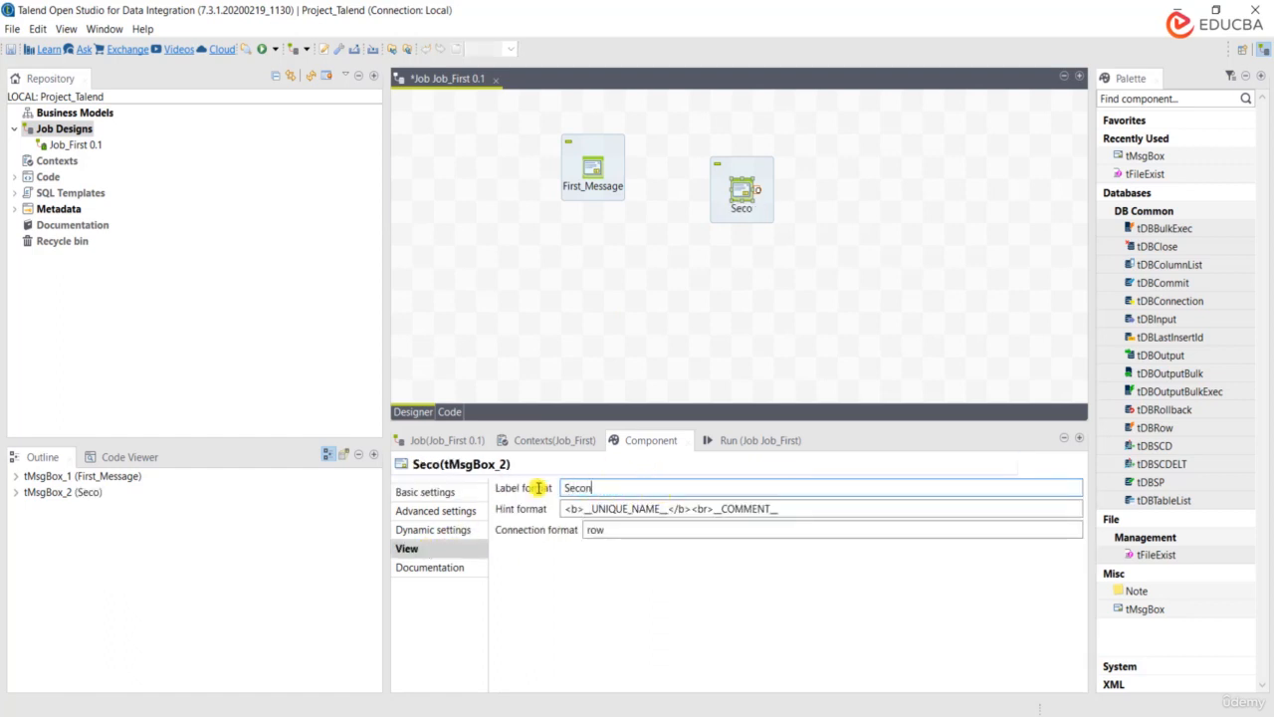
pyautogui.write('d_Mesa')
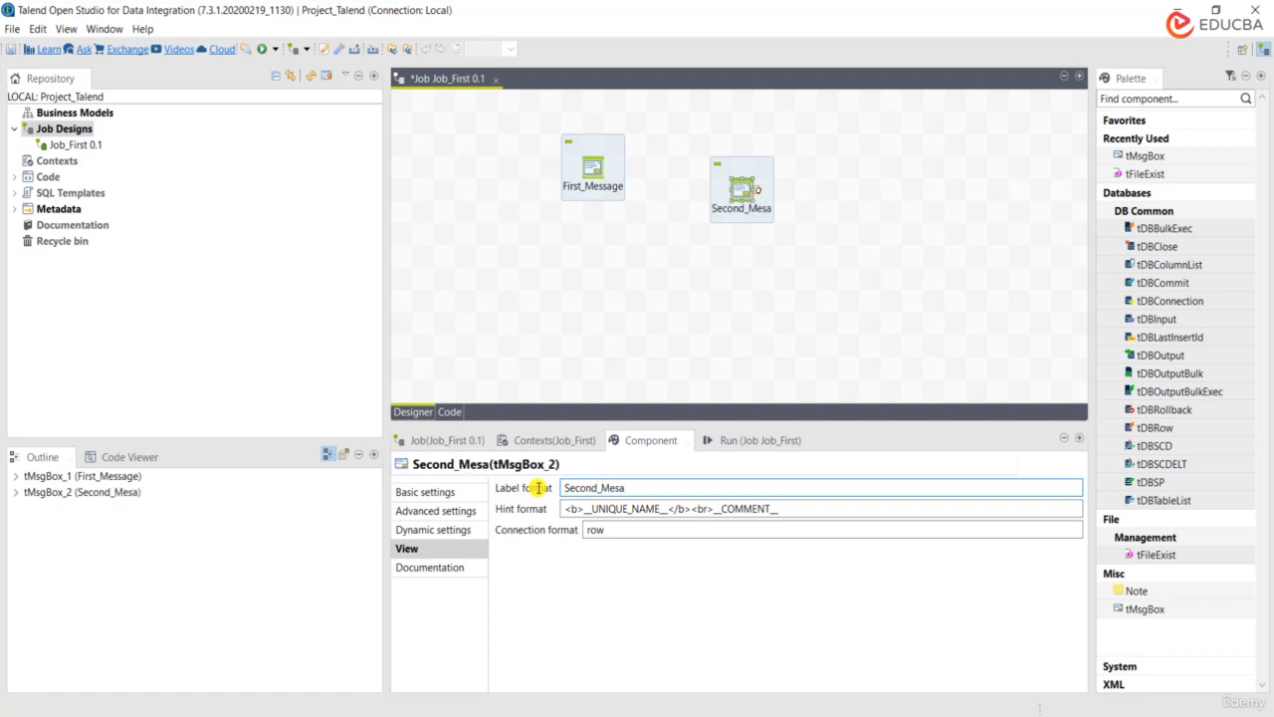
pyautogui.write('sage')
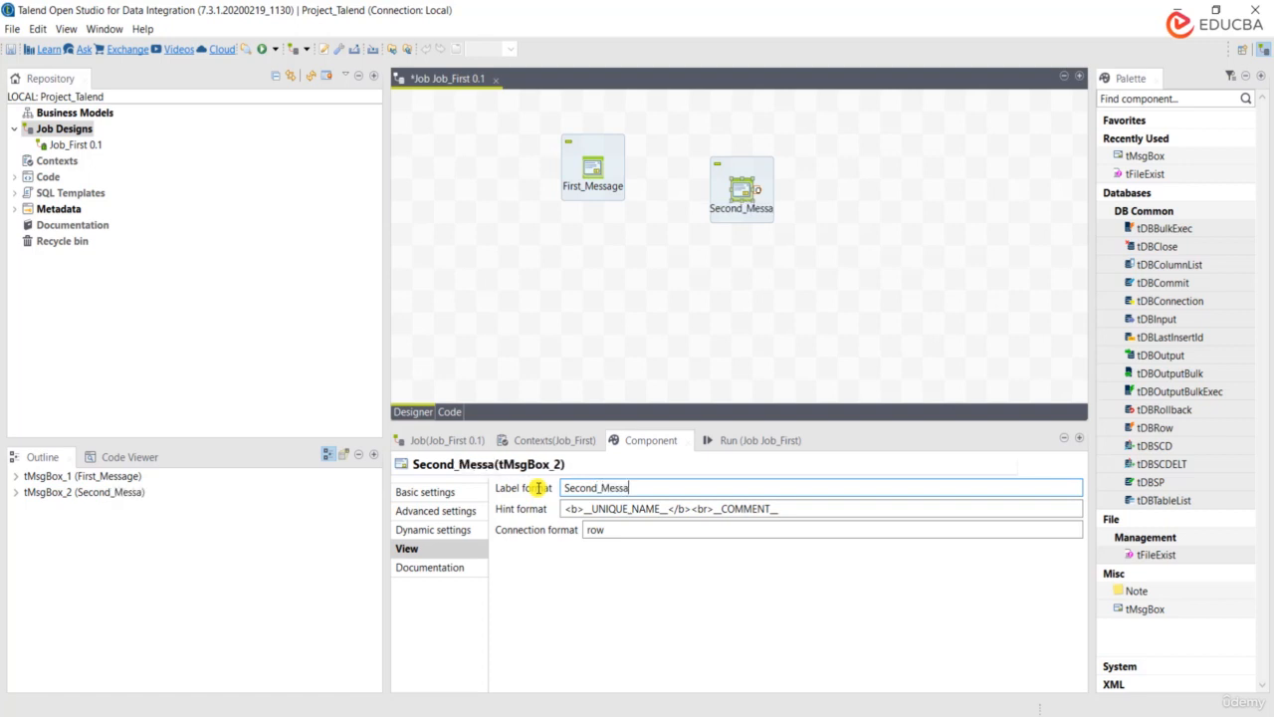
pyautogui.click(641, 319)
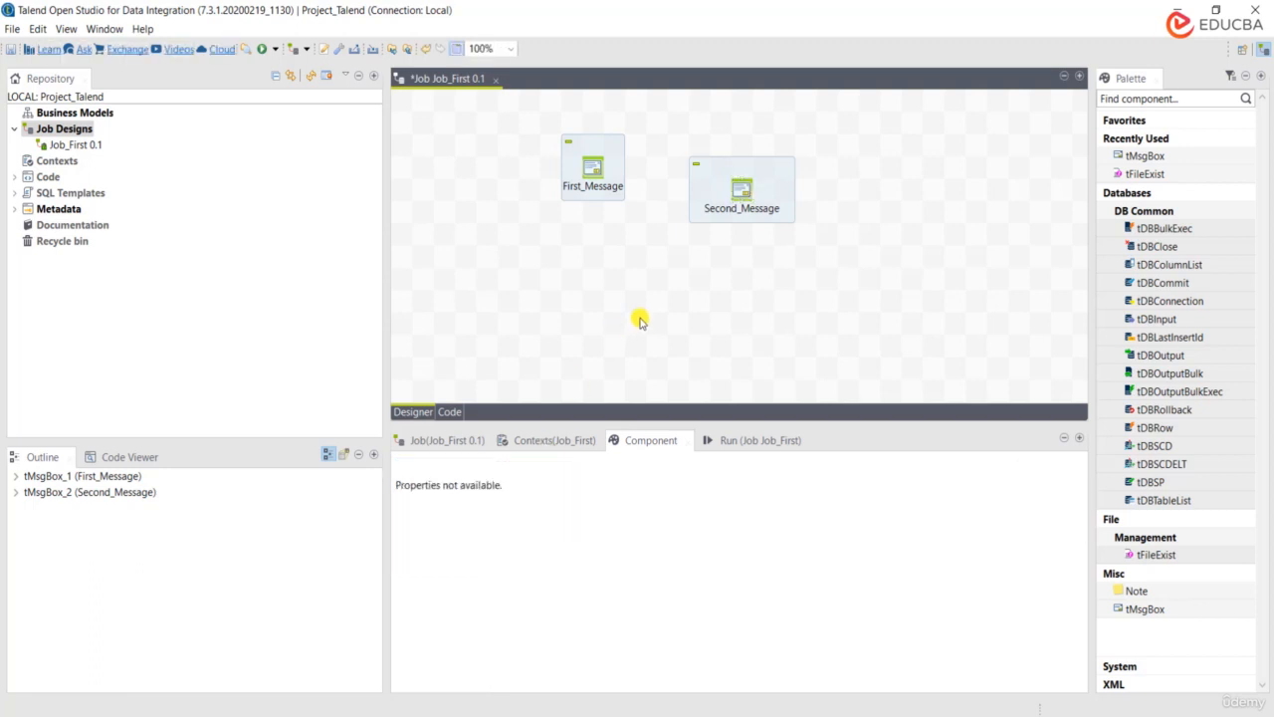
# Reposition the First_Message and Second_Message subjobs on the canvas so they line up horizontally with a wider gap
pyautogui.click(742, 189)
pyautogui.click(598, 162)
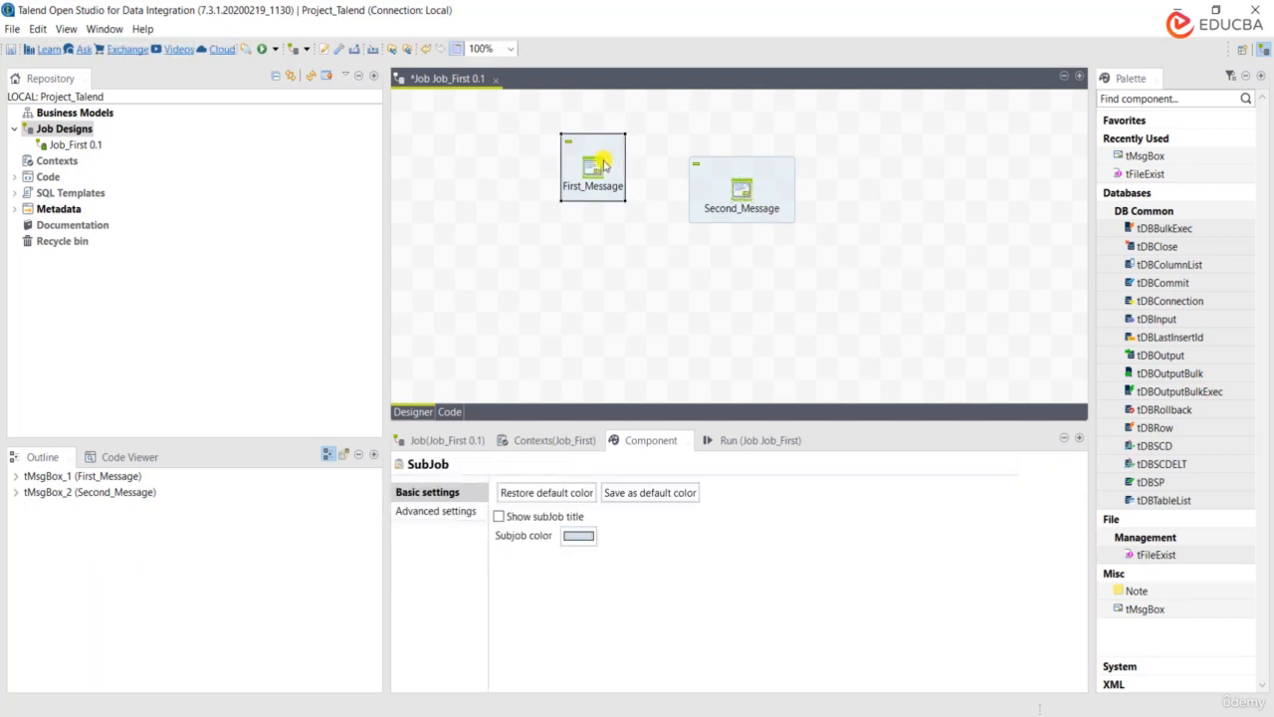
pyautogui.click(601, 168)
pyautogui.moveTo(600, 149); pyautogui.dragTo(558, 197)
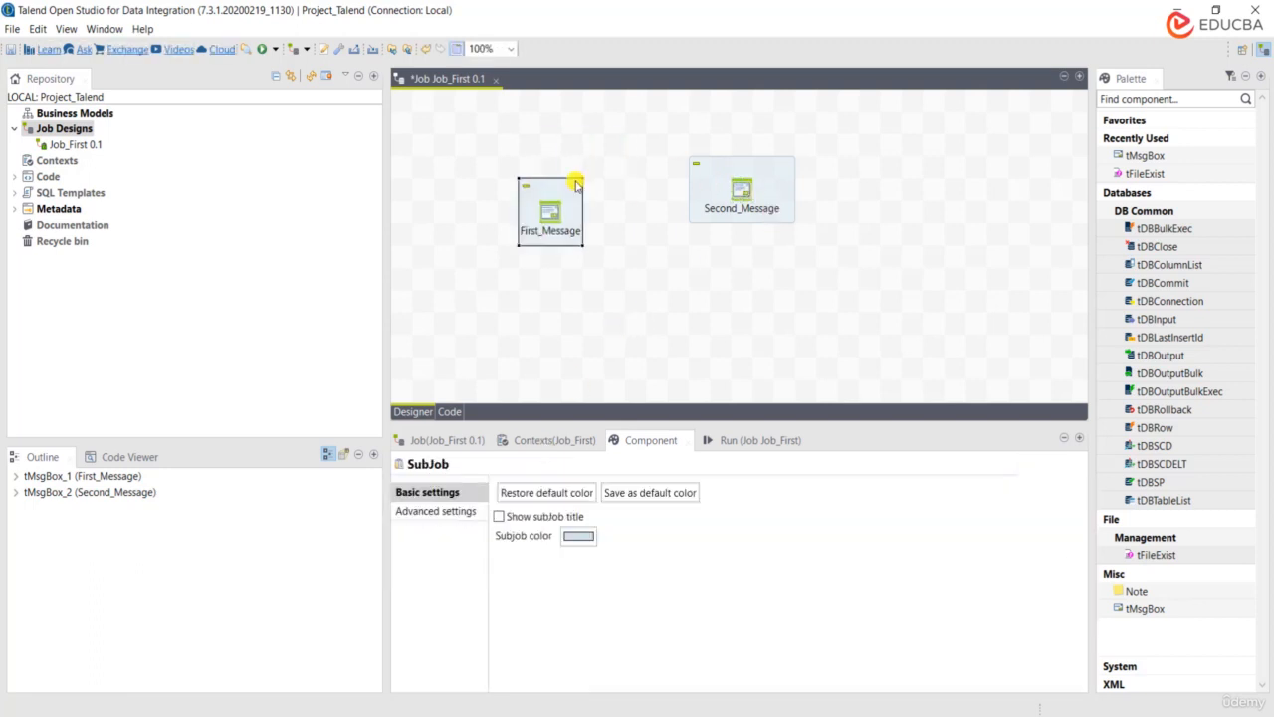
pyautogui.click(747, 189)
pyautogui.moveTo(779, 185); pyautogui.dragTo(790, 213)
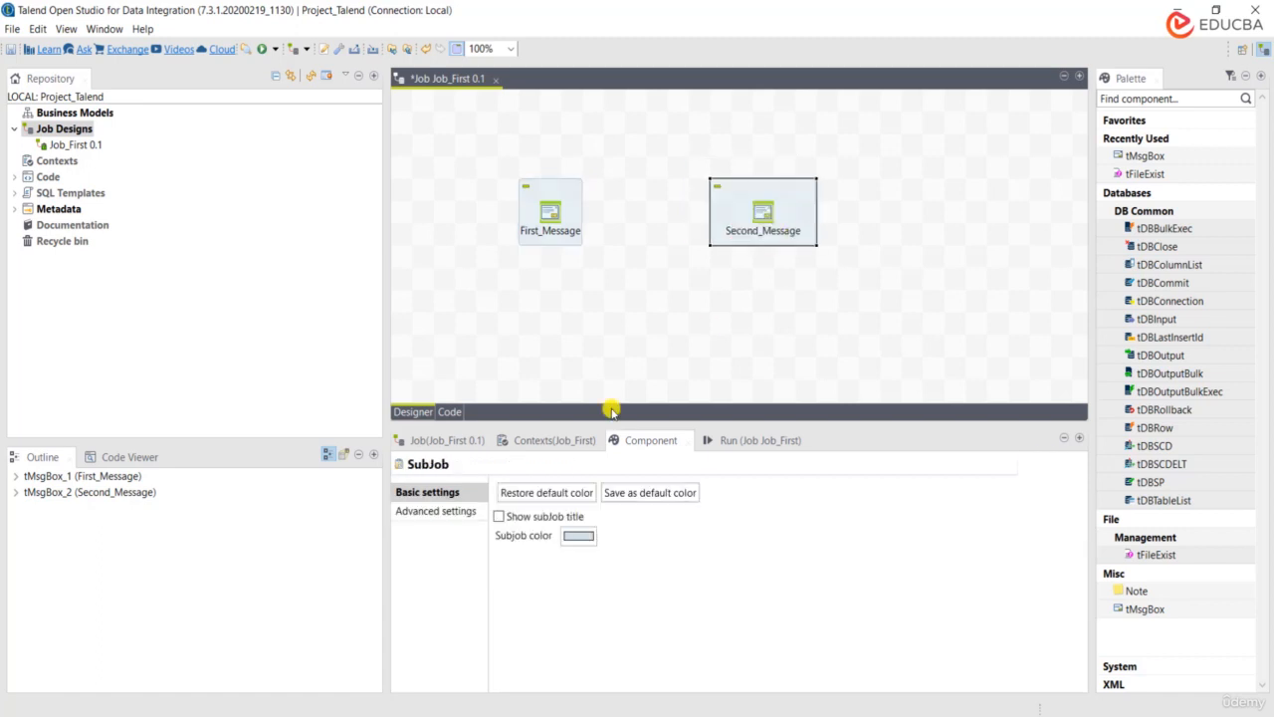
# Examine the basic settings of both message components and the label format of First_Message
pyautogui.click(770, 223)
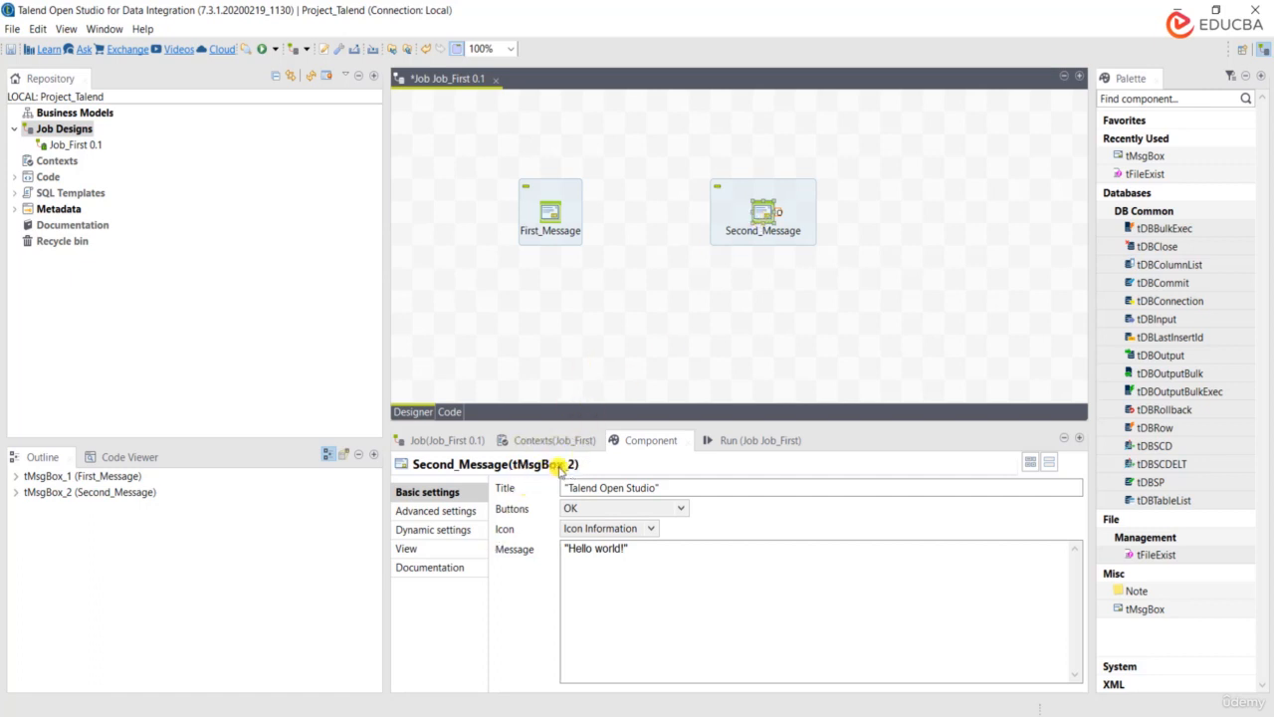
pyautogui.click(609, 296)
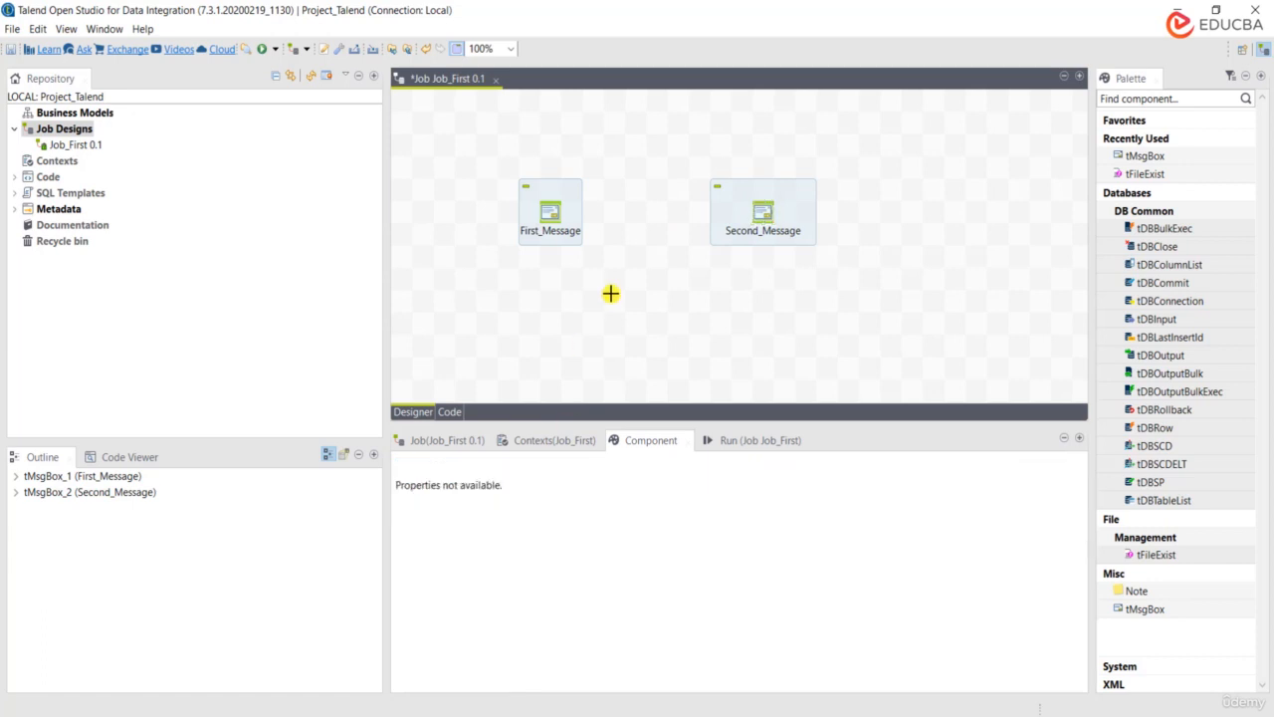
pyautogui.click(771, 217)
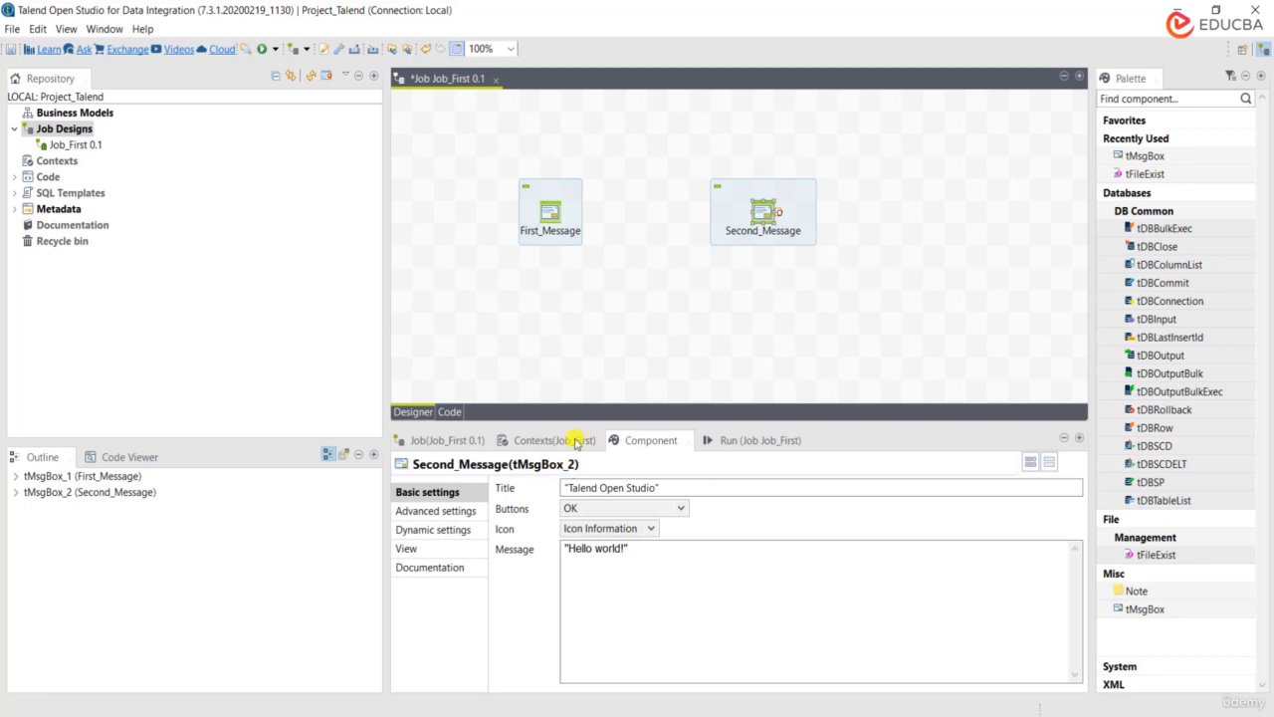
pyautogui.click(557, 199)
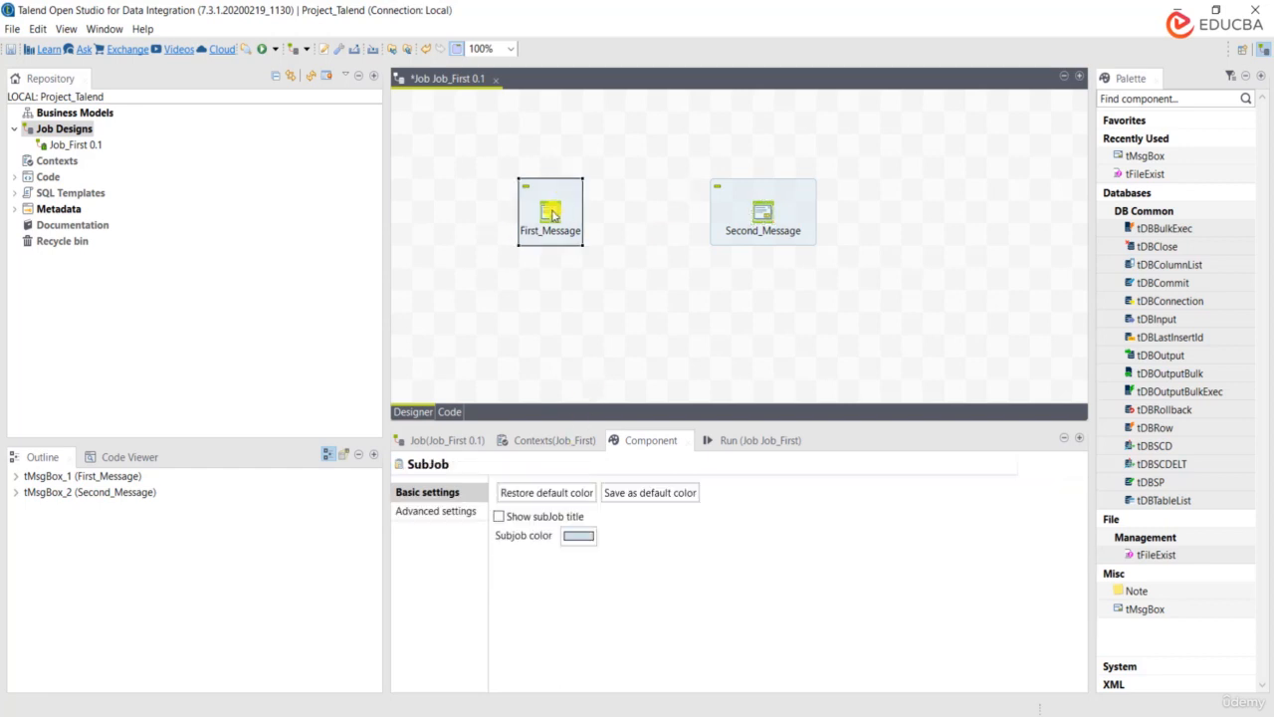
pyautogui.click(560, 224)
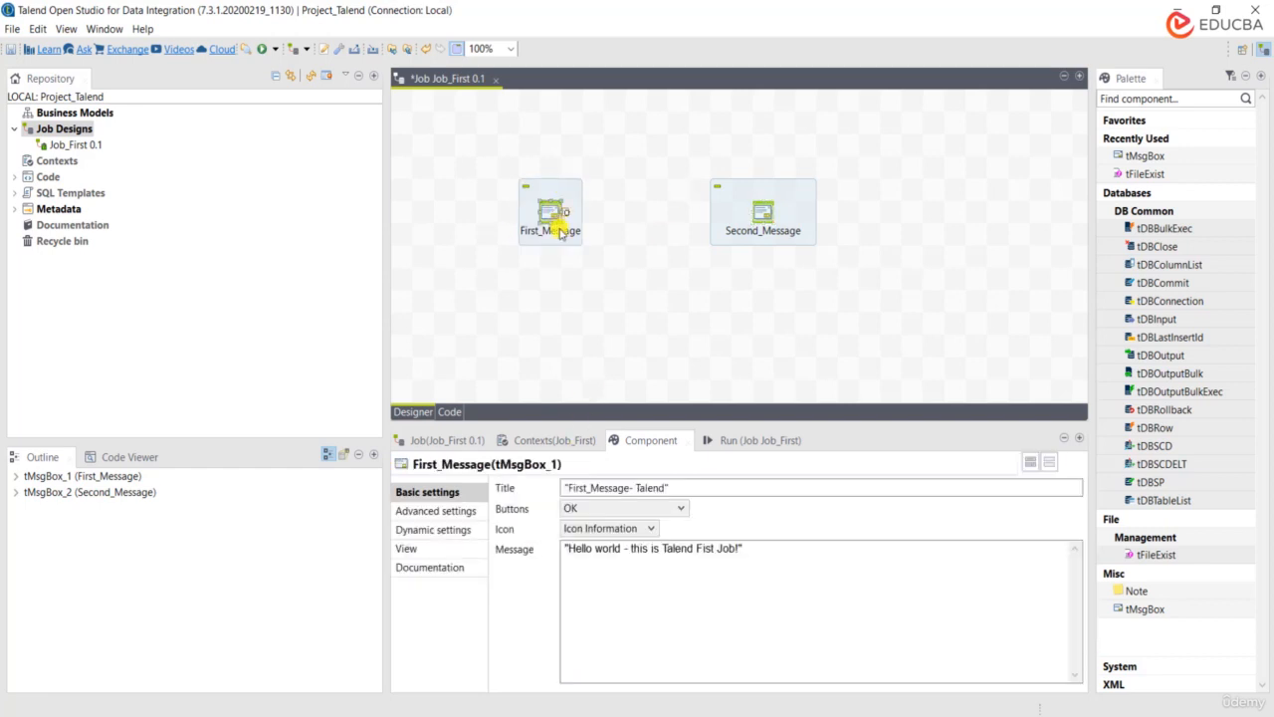
pyautogui.click(408, 550)
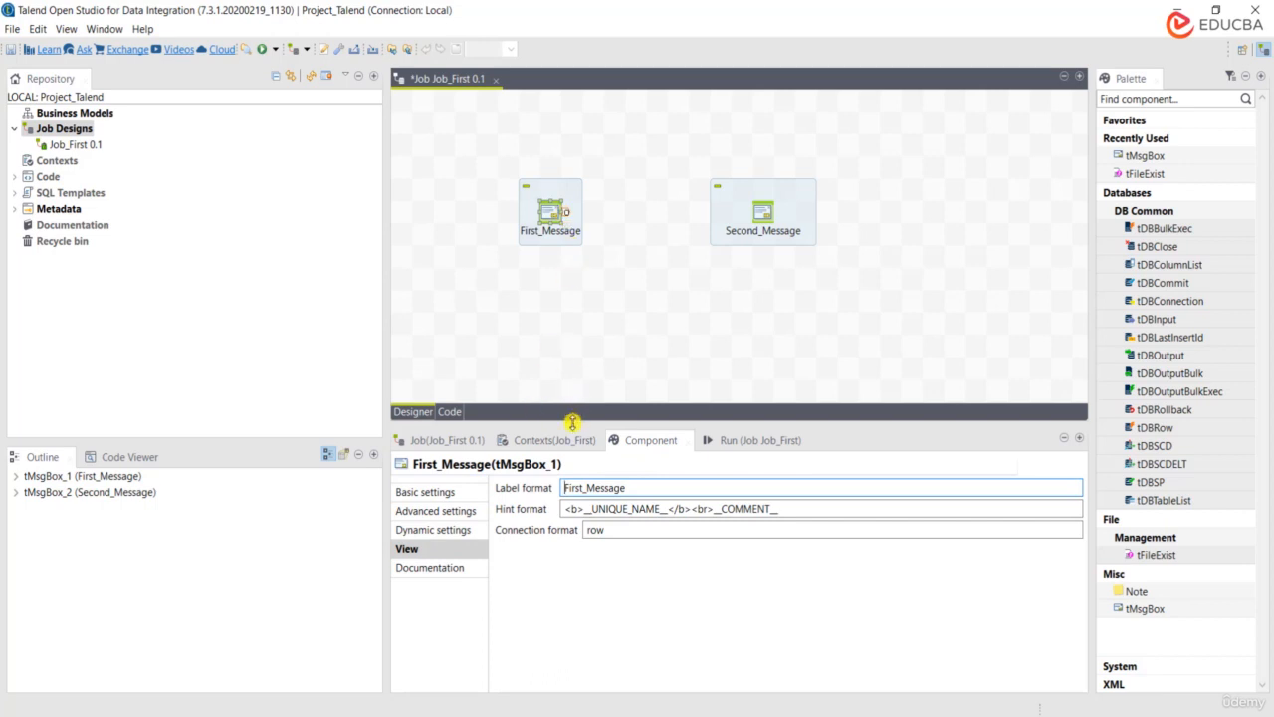
pyautogui.click(762, 217)
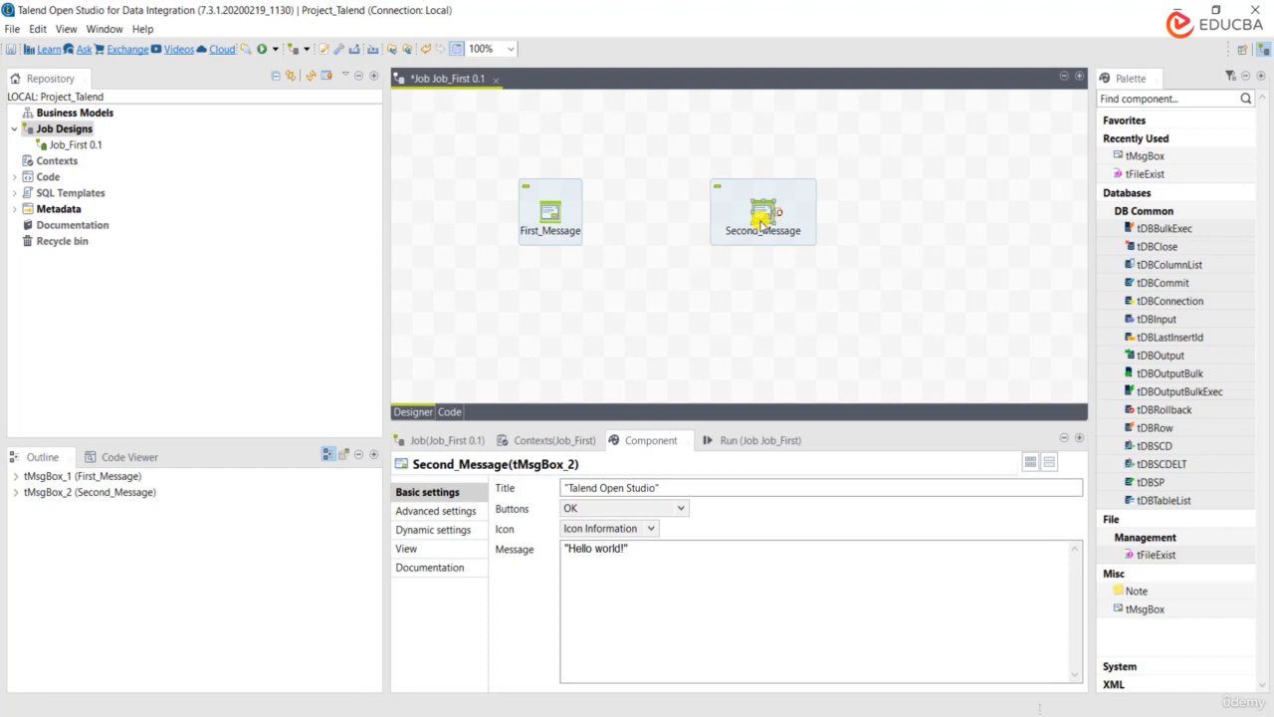
pyautogui.click(740, 285)
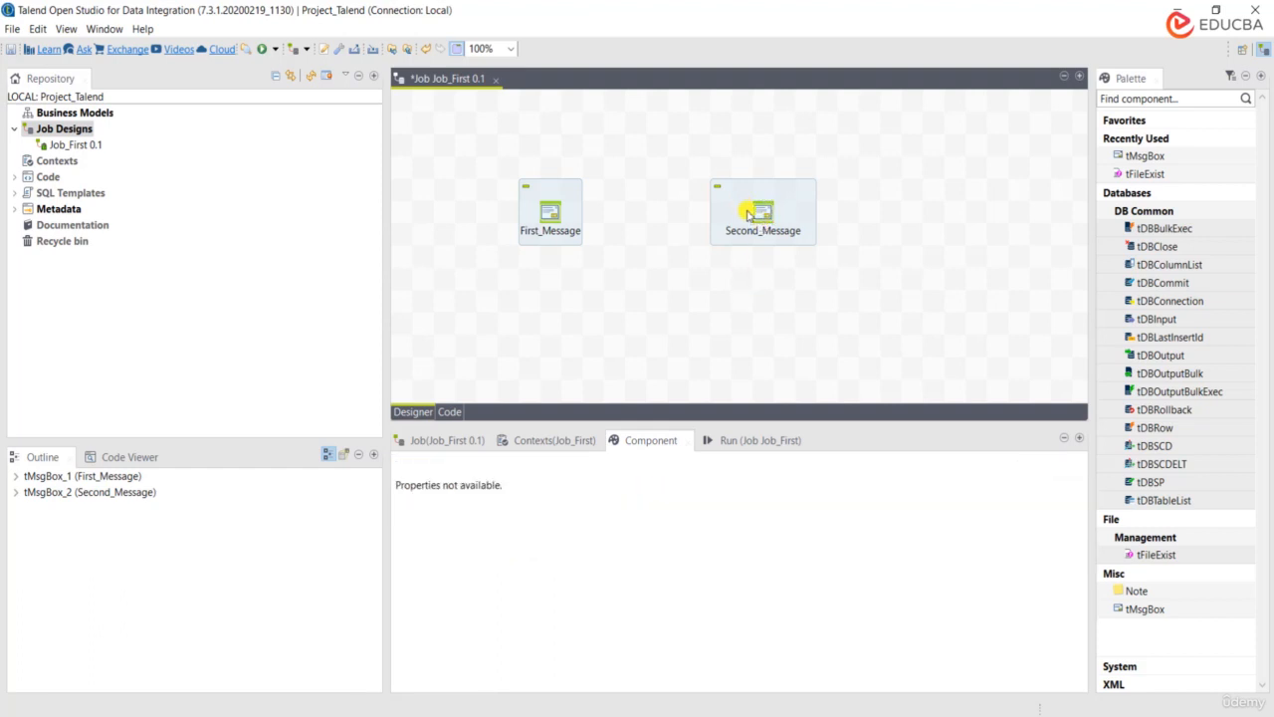
# Delete the Second_Message component from the job design
pyautogui.click(747, 208)
pyautogui.click(762, 215)
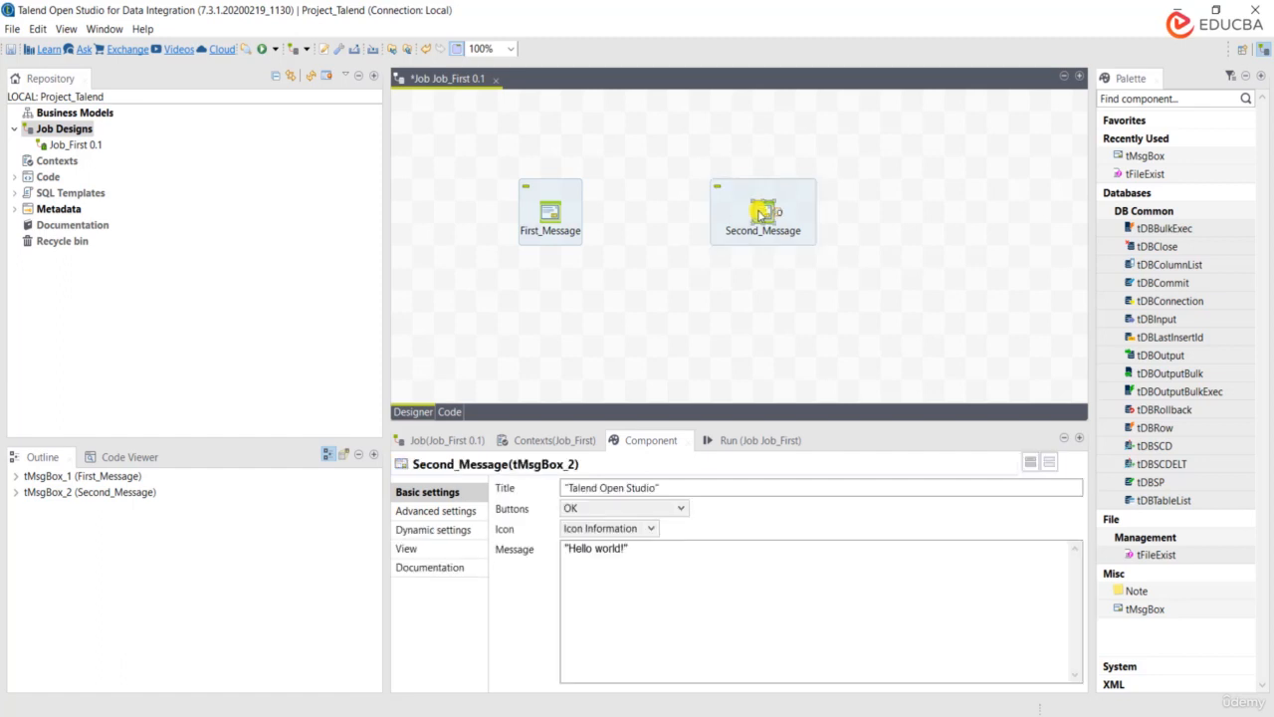
pyautogui.rightClick(759, 214)
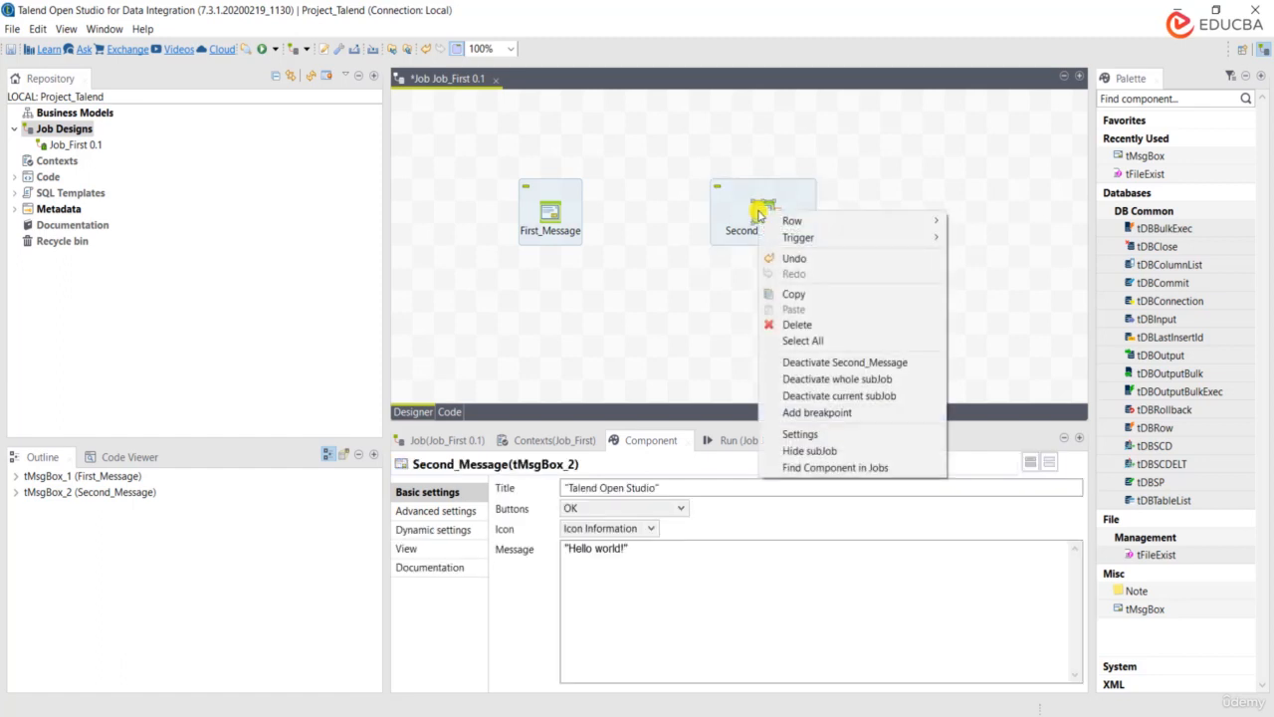
pyautogui.click(807, 325)
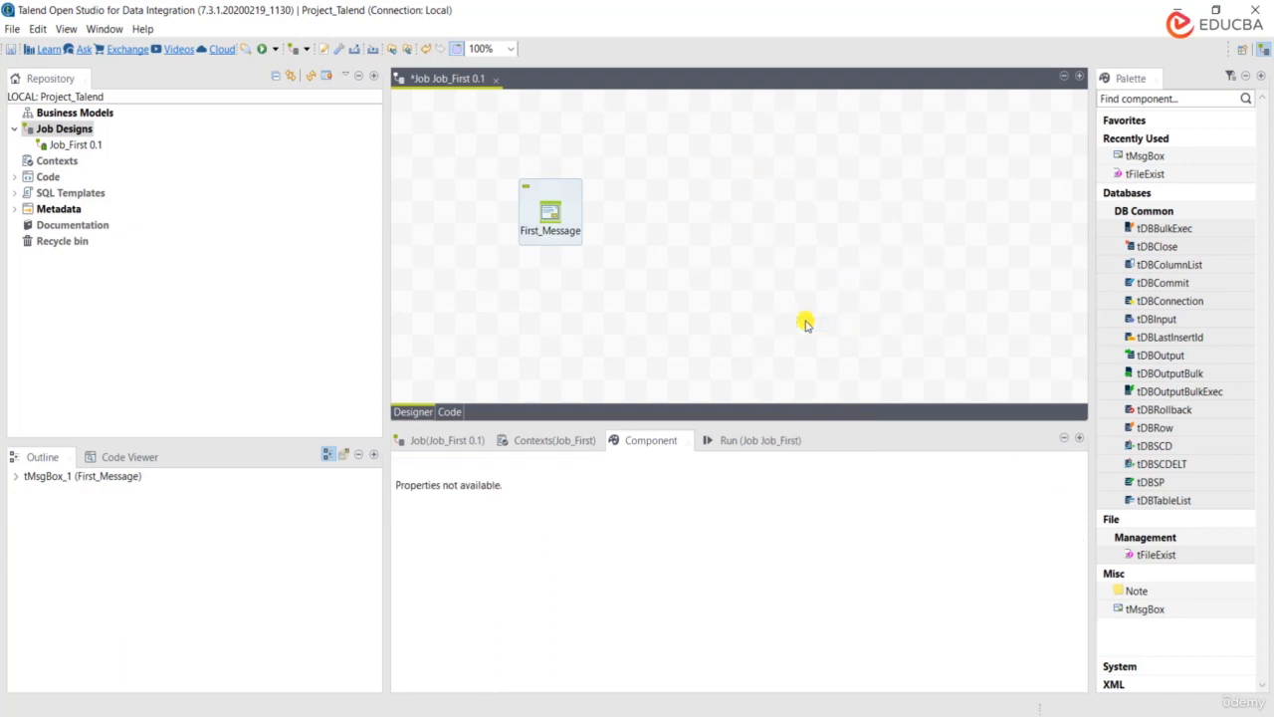
# Add a new tMsgBox component to the canvas, level with First_Message
pyautogui.click(551, 211)
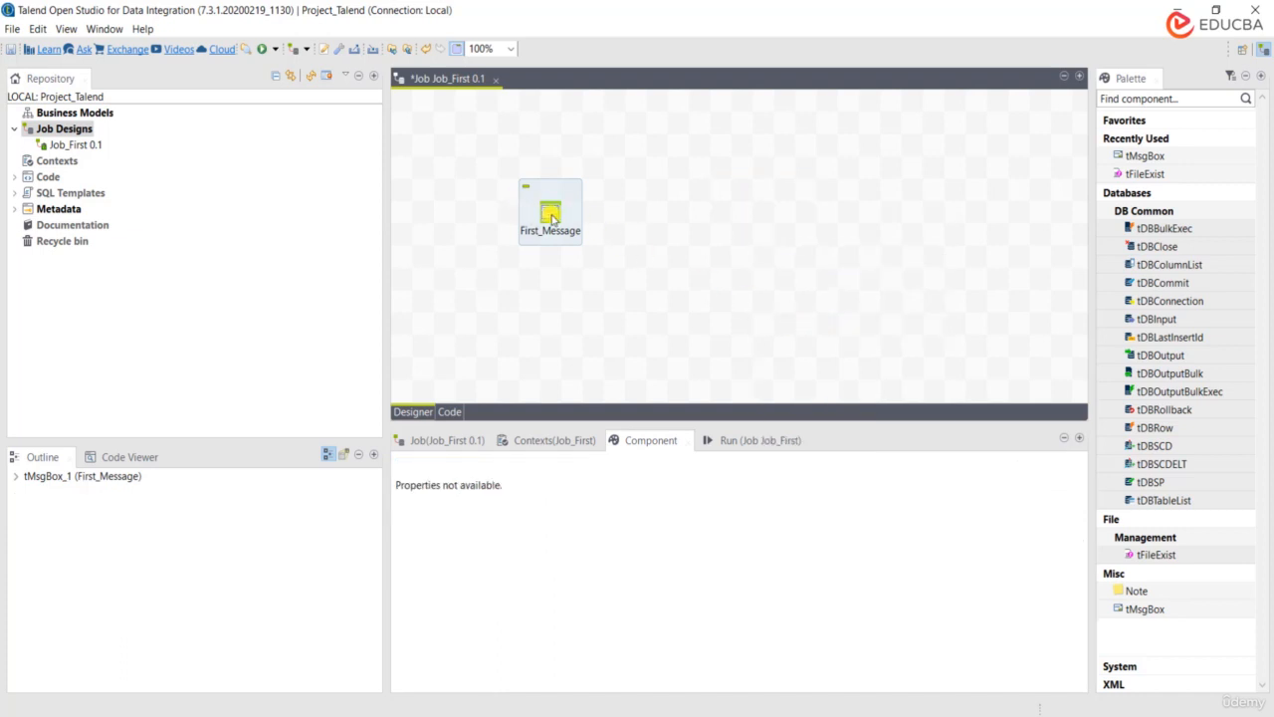
pyautogui.click(727, 216)
pyautogui.write('tm')
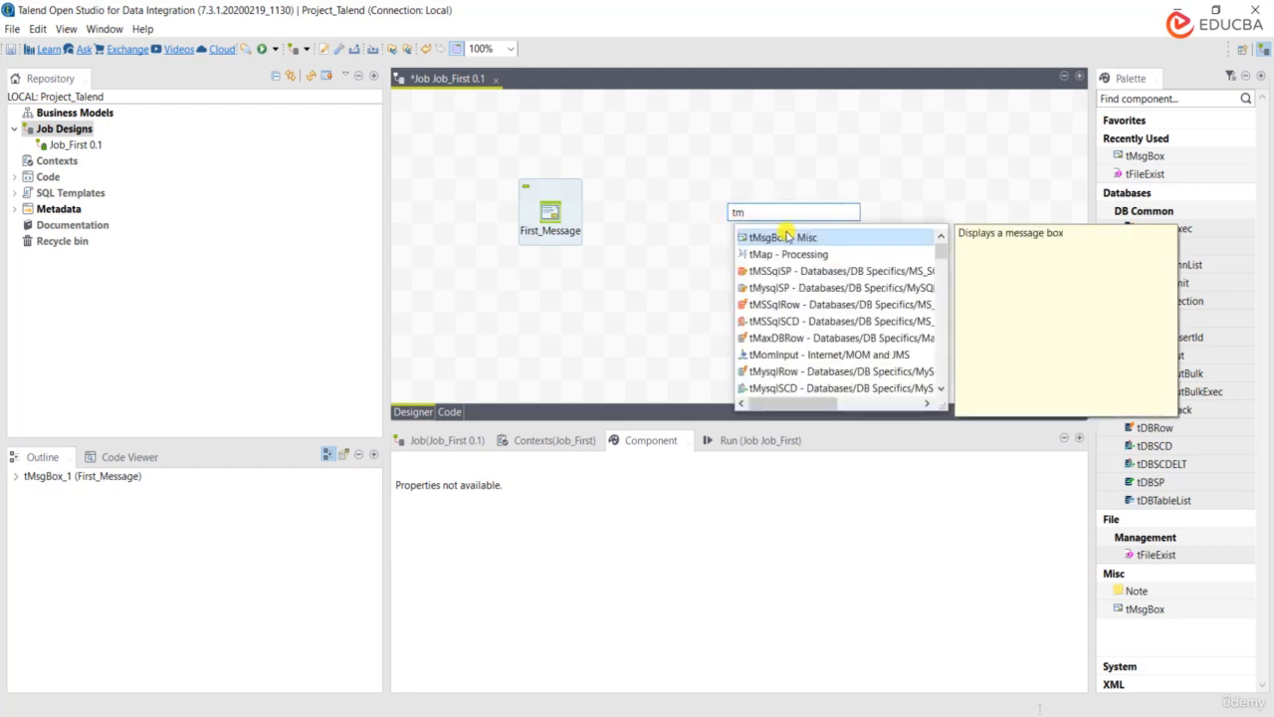
pyautogui.doubleClick(786, 237)
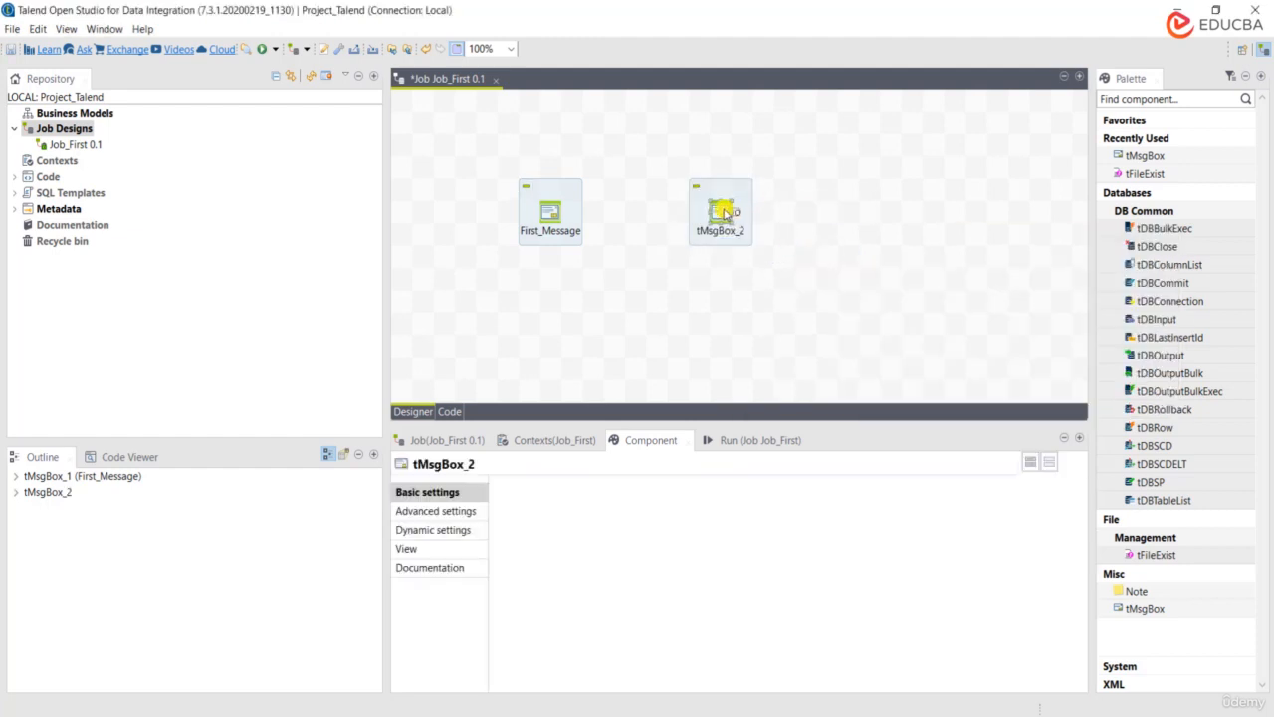
# Delete the newly added tMsgBox component so that only First_Message stays in the job
pyautogui.click(720, 190)
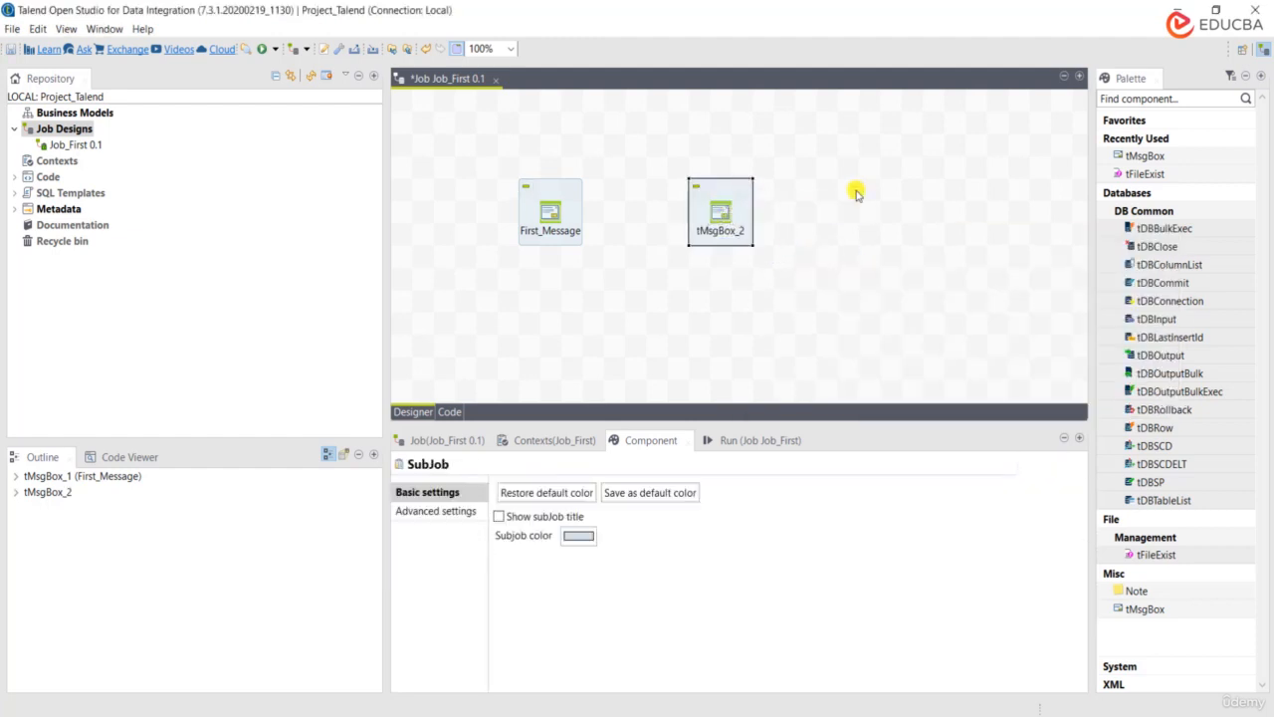
pyautogui.click(721, 207)
pyautogui.click(714, 190)
pyautogui.press('Delete')
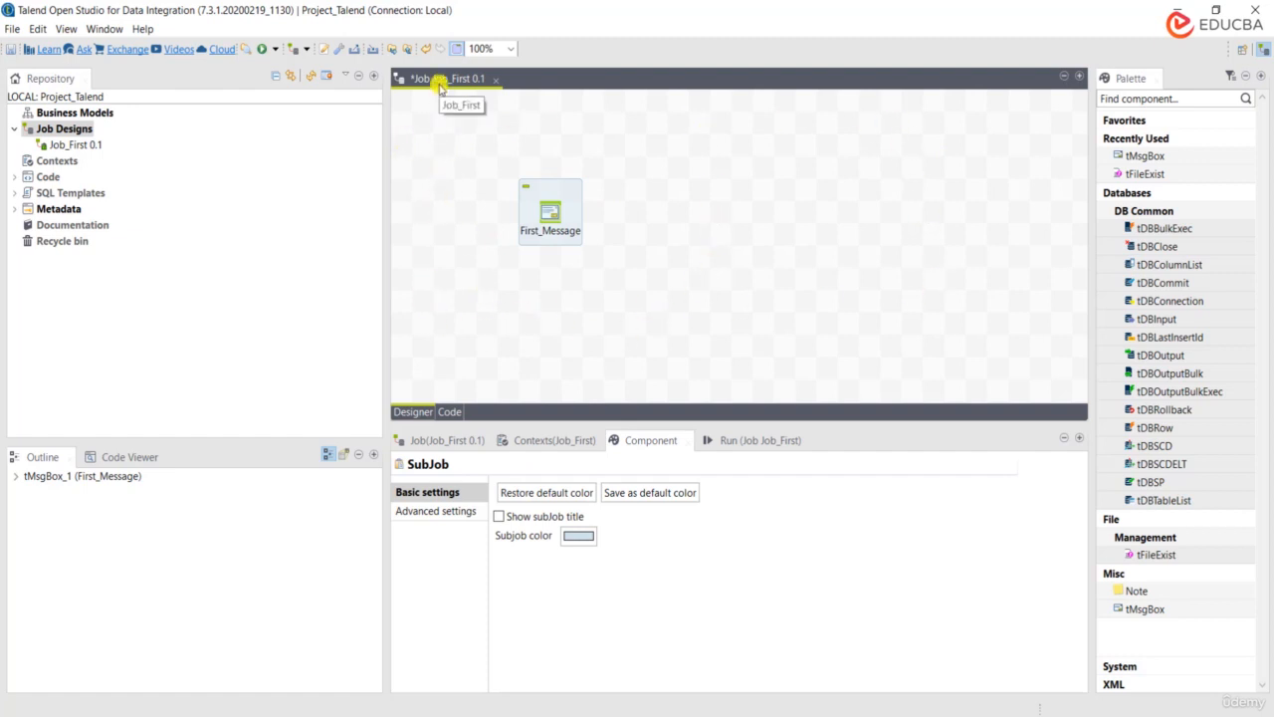
# Move the First_Message component up and to the right on the job canvas and keep it selected
pyautogui.moveTo(553, 199); pyautogui.dragTo(680, 194)
pyautogui.click(680, 194)
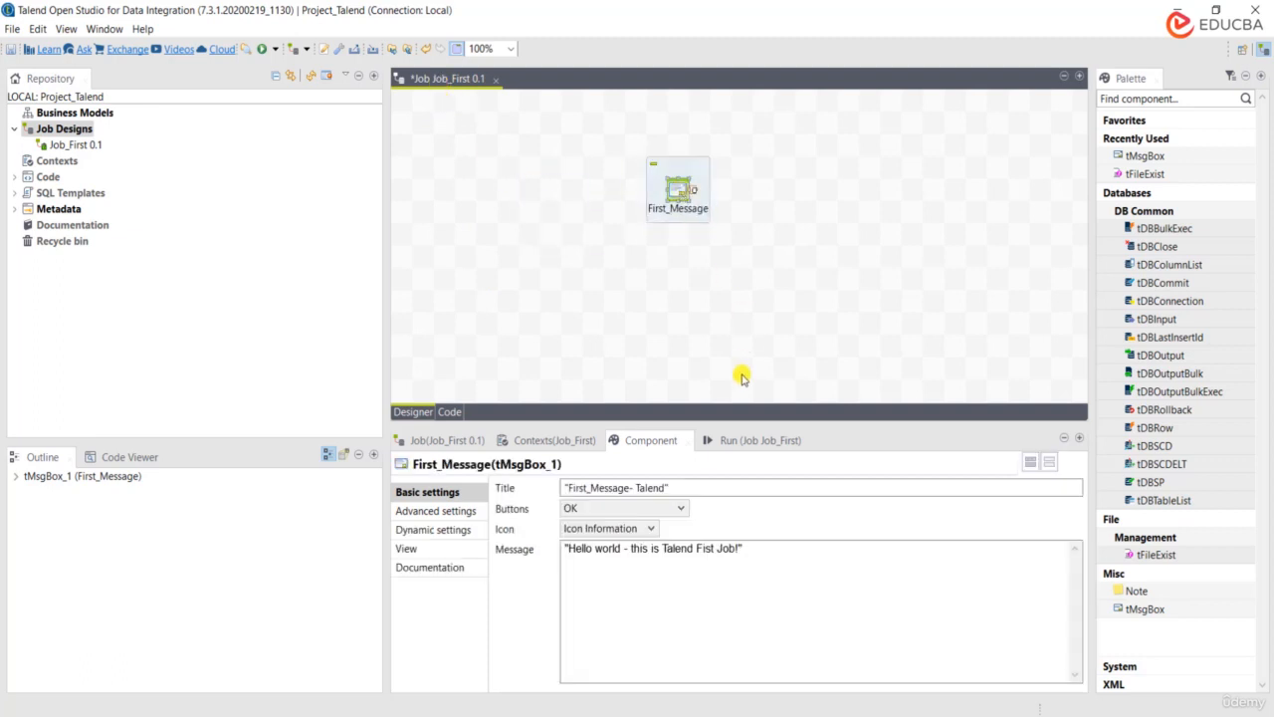
# Show the properties of Job_First and hide the component palette to widen the design canvas
pyautogui.click(447, 440)
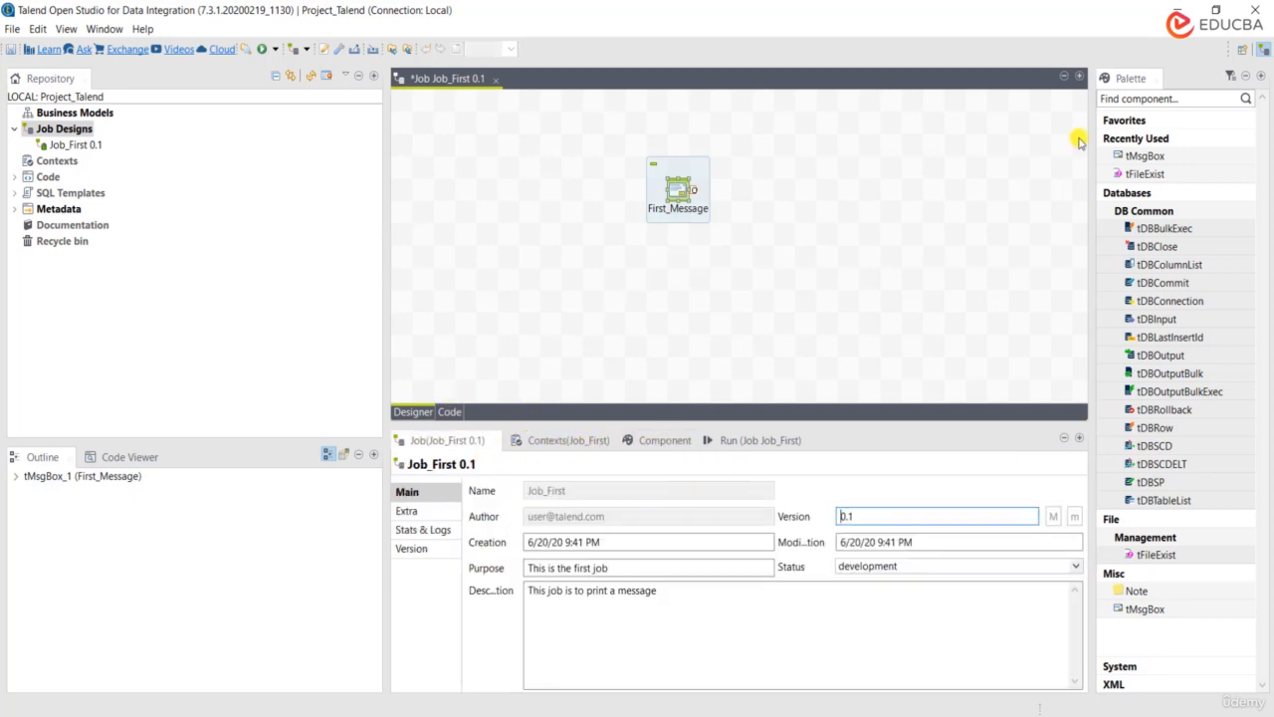
pyautogui.click(743, 231)
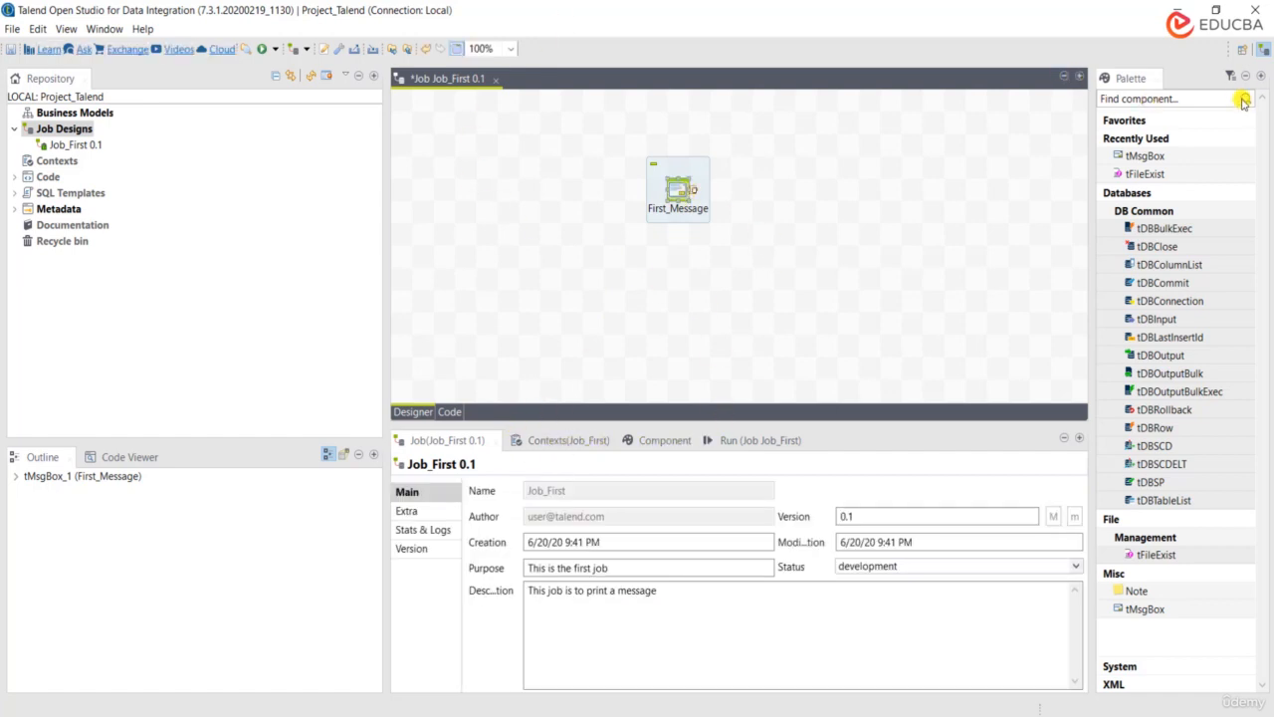
pyautogui.click(1157, 80)
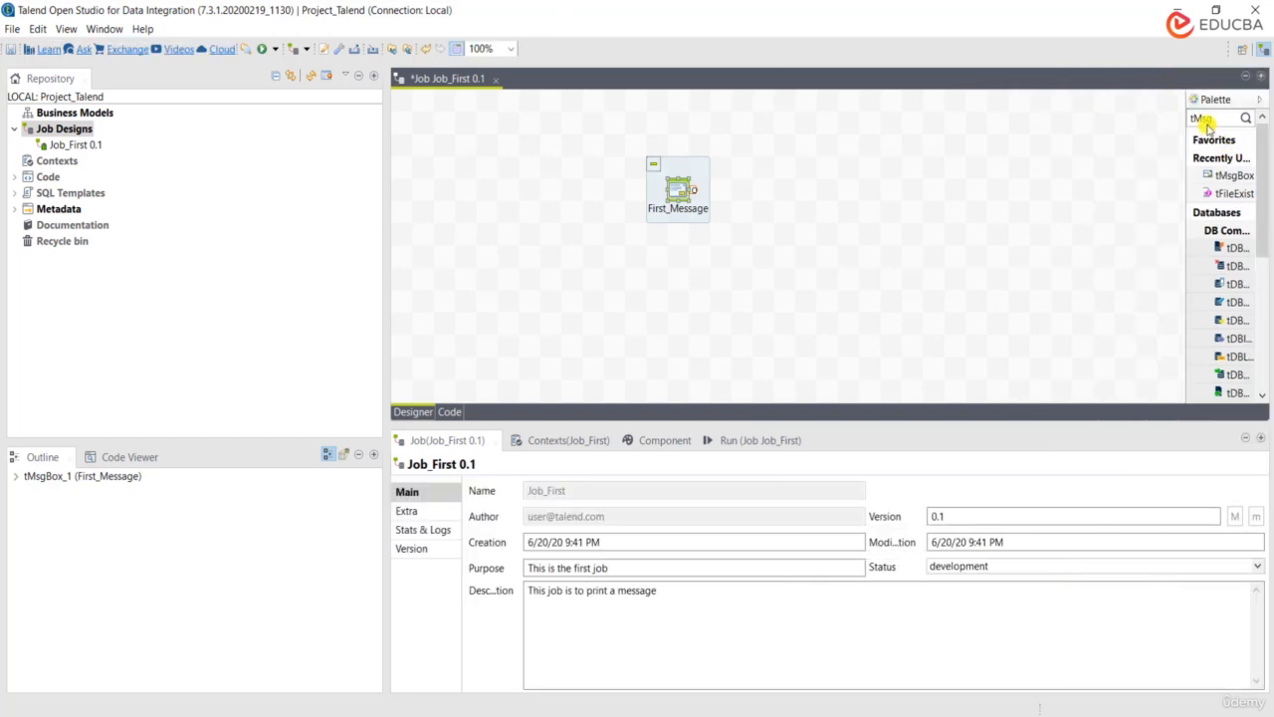
pyautogui.click(1259, 99)
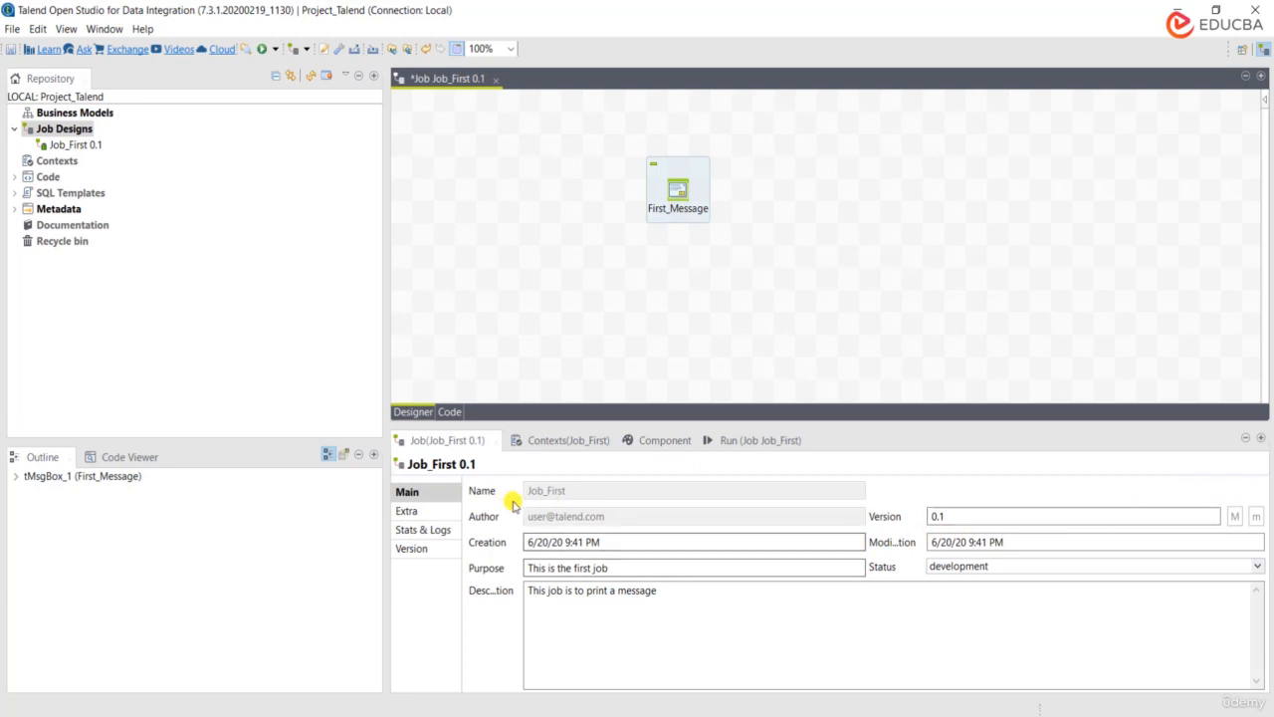
# Examine the main properties of Job_First, including its version, modification date, purpose and description
pyautogui.click(946, 515)
pyautogui.moveTo(946, 515); pyautogui.dragTo(923, 515)
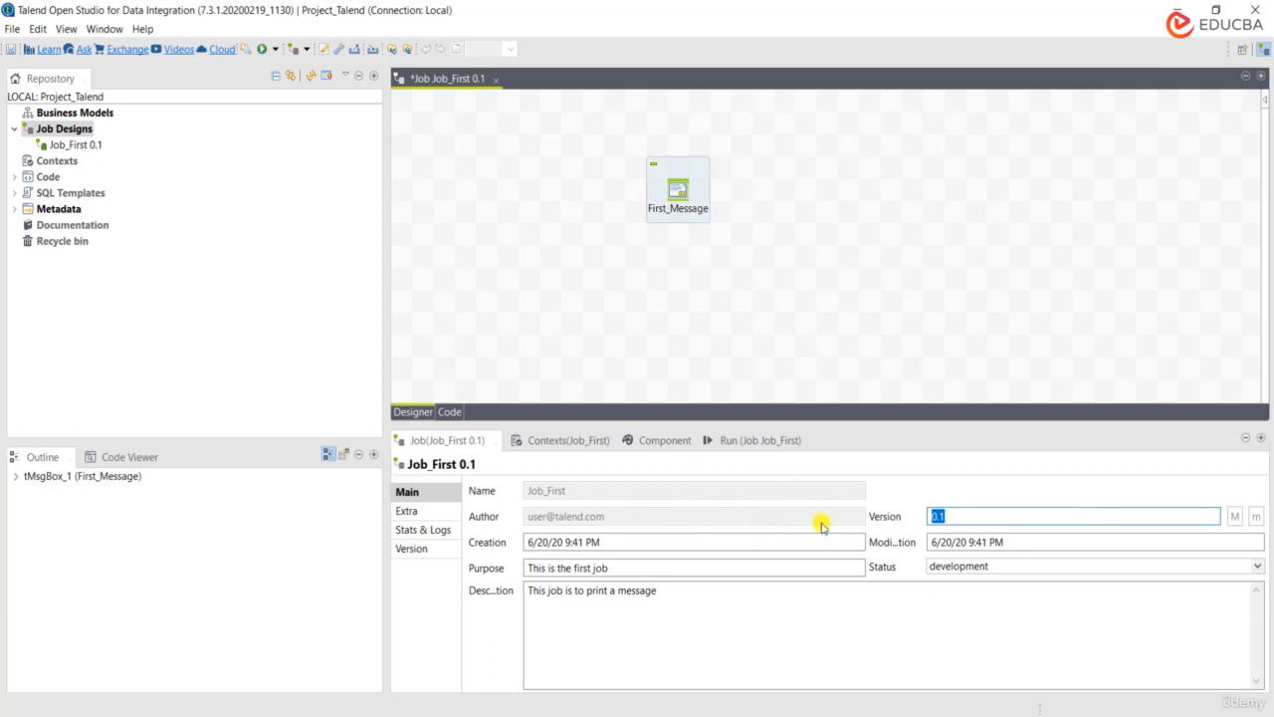
pyautogui.click(938, 516)
pyautogui.click(664, 601)
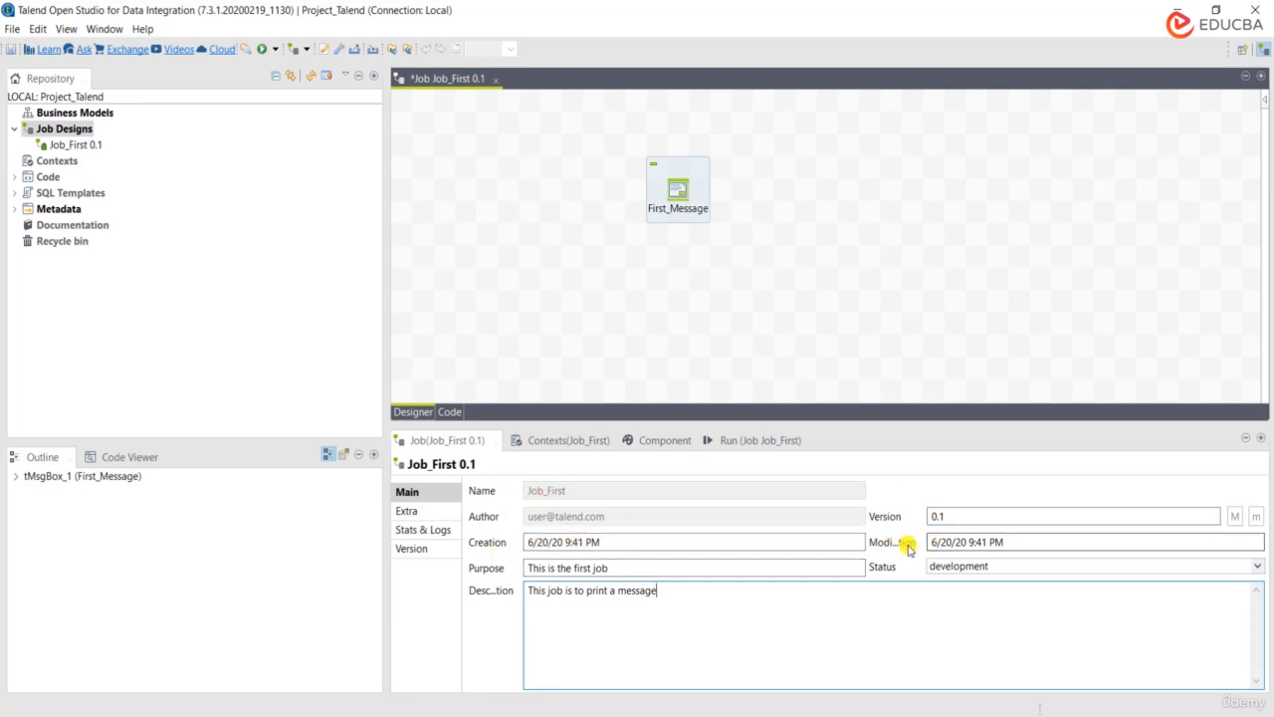
pyautogui.click(999, 542)
pyautogui.press('BackSpace')
pyautogui.press('BackSpace')
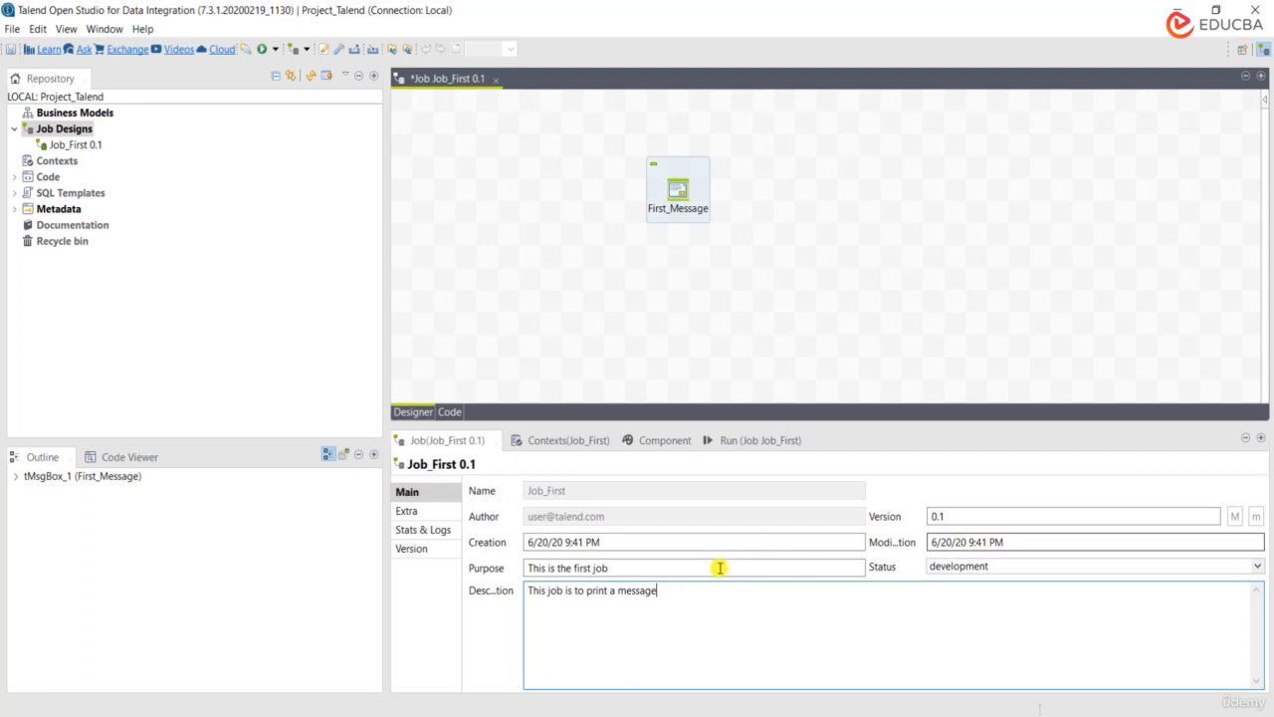
pyautogui.doubleClick(548, 568)
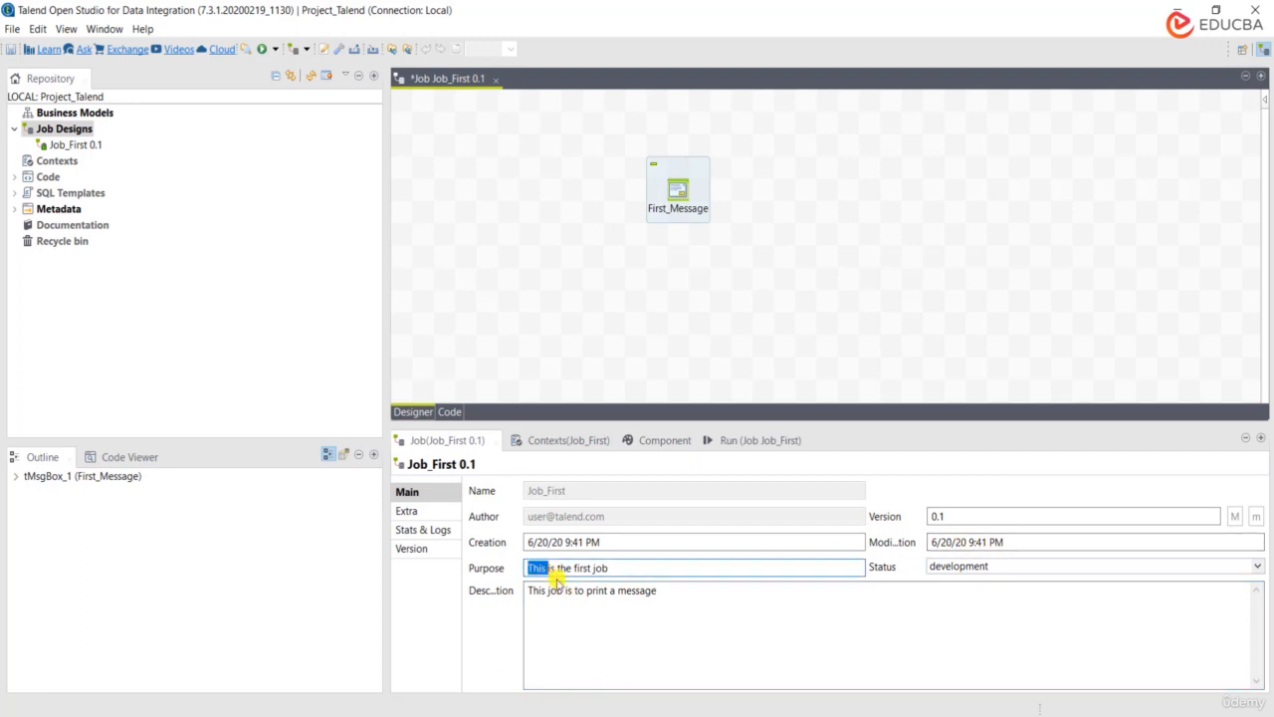
pyautogui.doubleClick(555, 591)
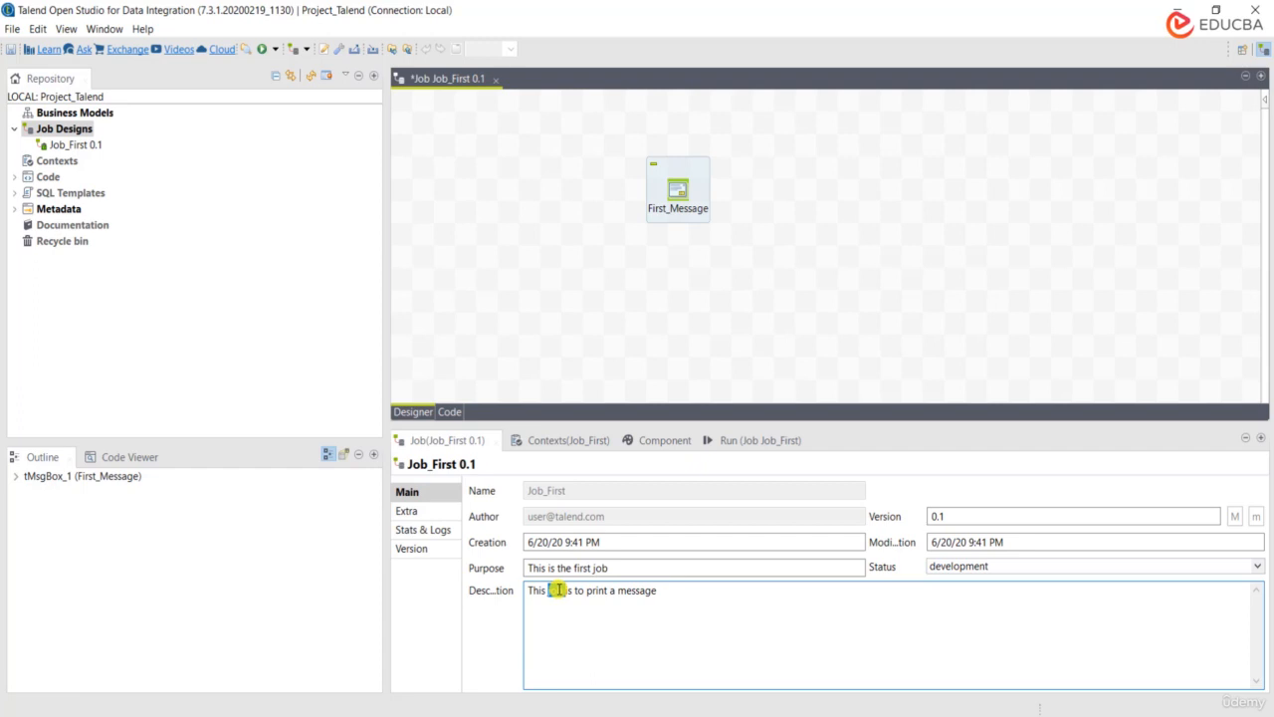
# Examine the status options offered for Job_First, keeping development selected
pyautogui.click(969, 566)
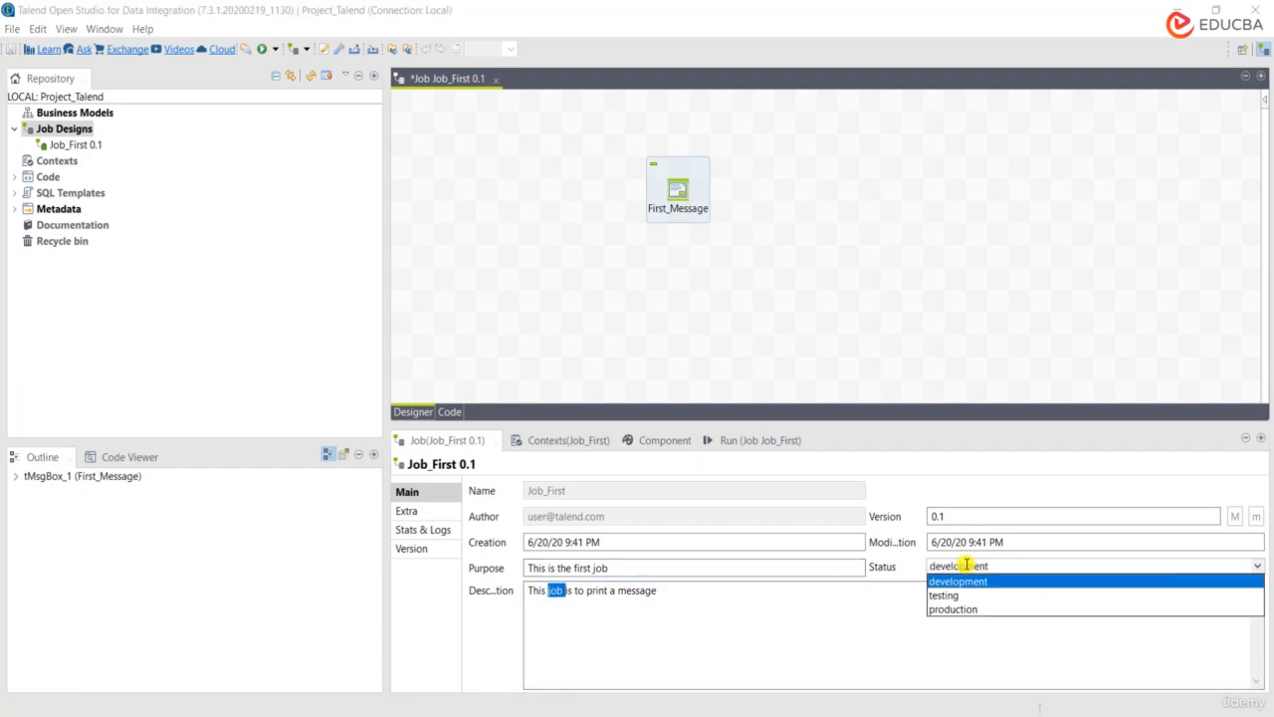
pyautogui.click(968, 566)
pyautogui.click(962, 565)
pyautogui.click(962, 582)
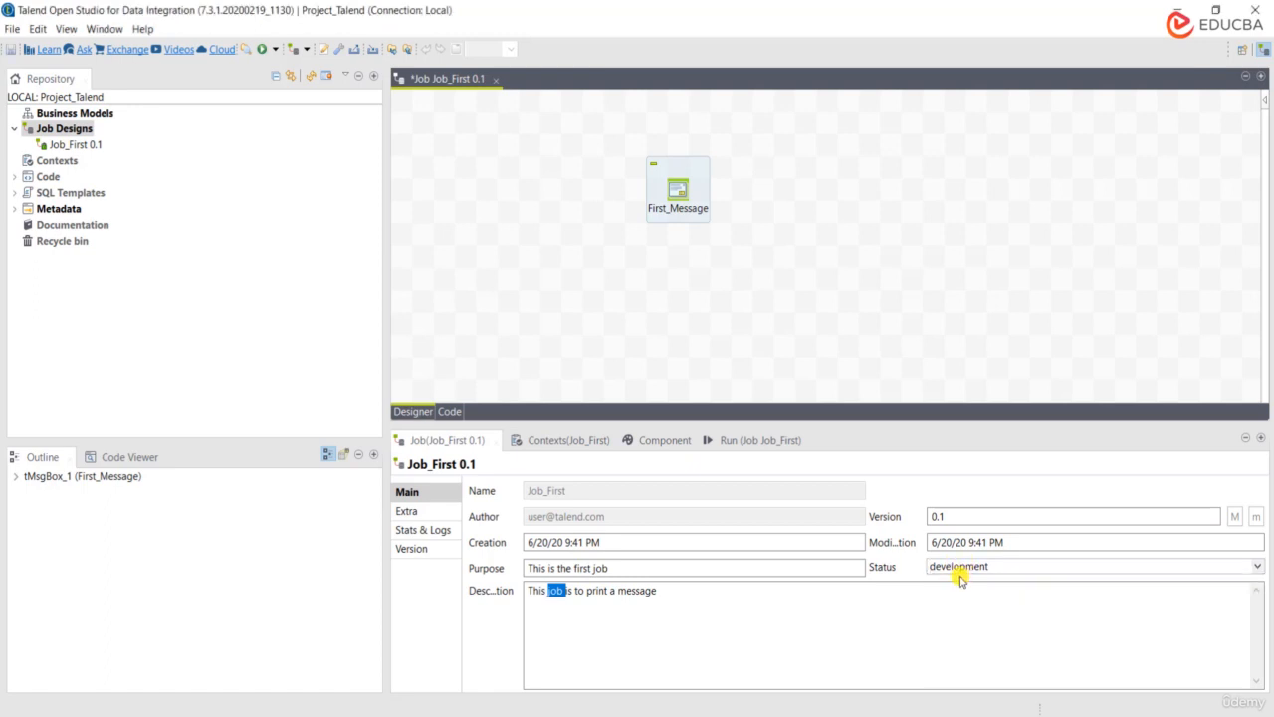
pyautogui.click(959, 566)
pyautogui.click(961, 566)
pyautogui.click(959, 566)
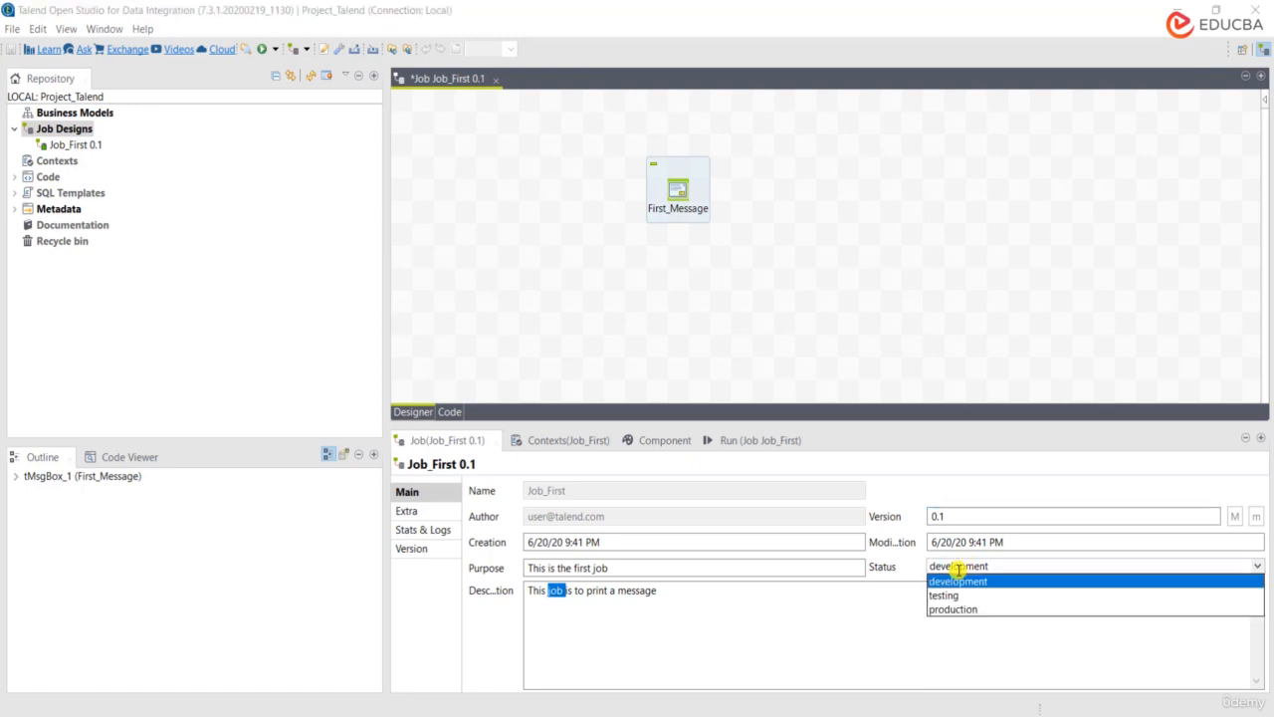
pyautogui.click(853, 625)
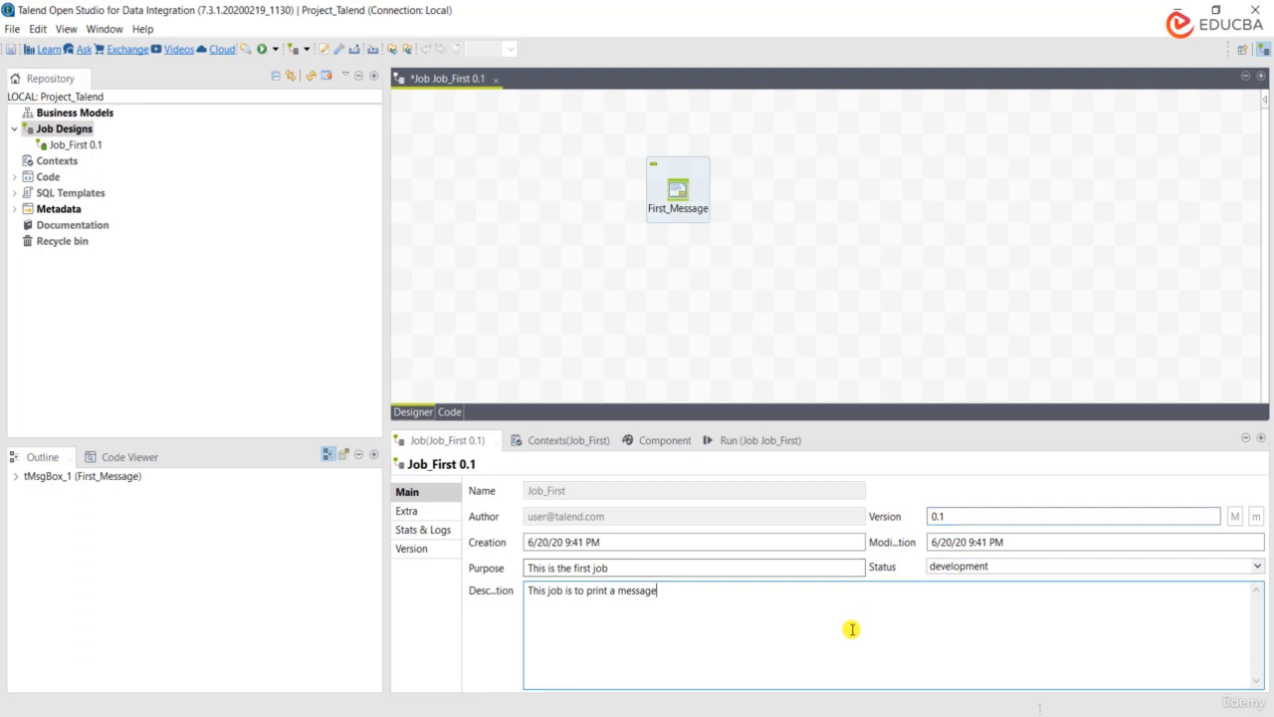
# Examine the job's version history, its statistics and logs options, and its extra settings, and return to the main properties
pyautogui.click(424, 511)
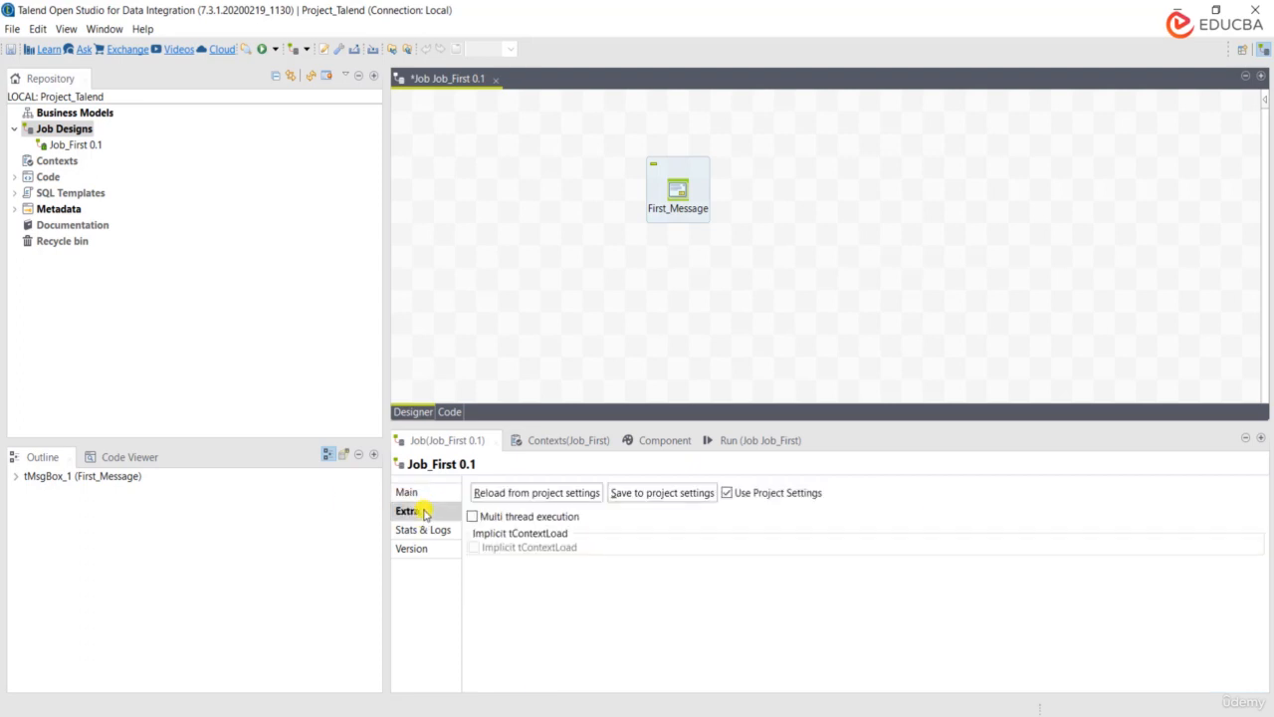
pyautogui.click(435, 533)
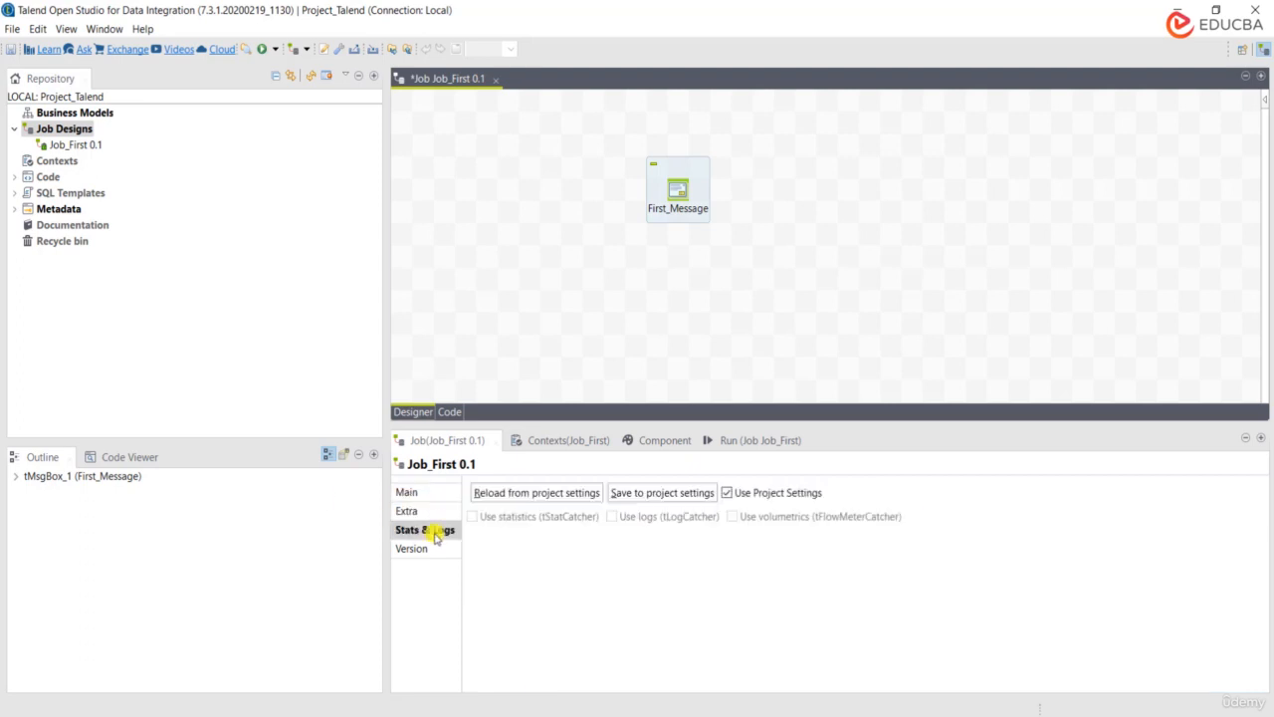
pyautogui.click(435, 550)
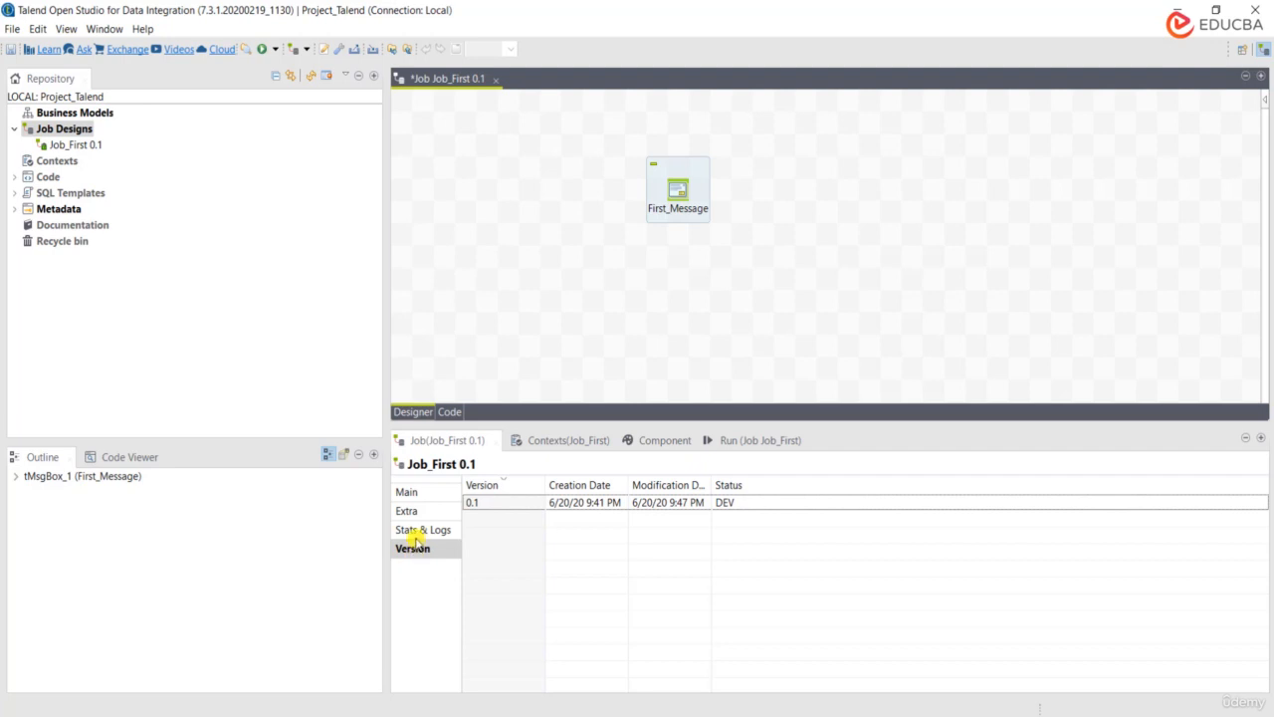
pyautogui.click(414, 531)
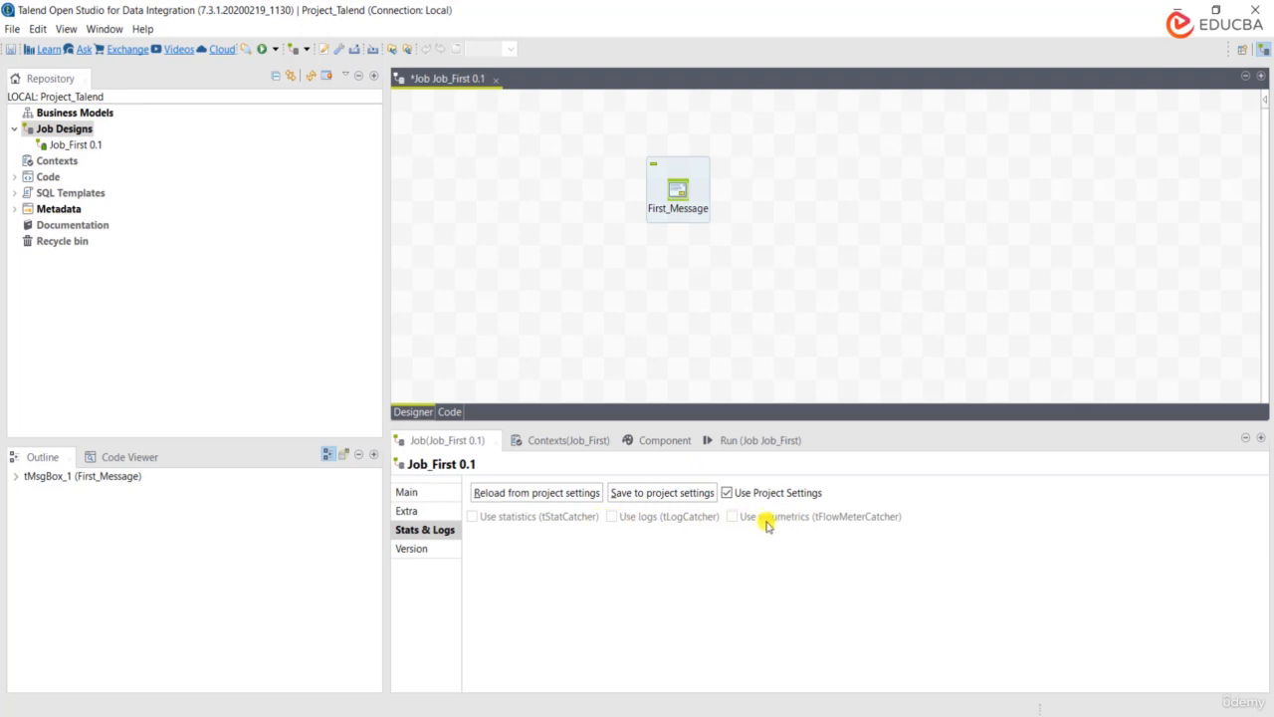
pyautogui.click(431, 509)
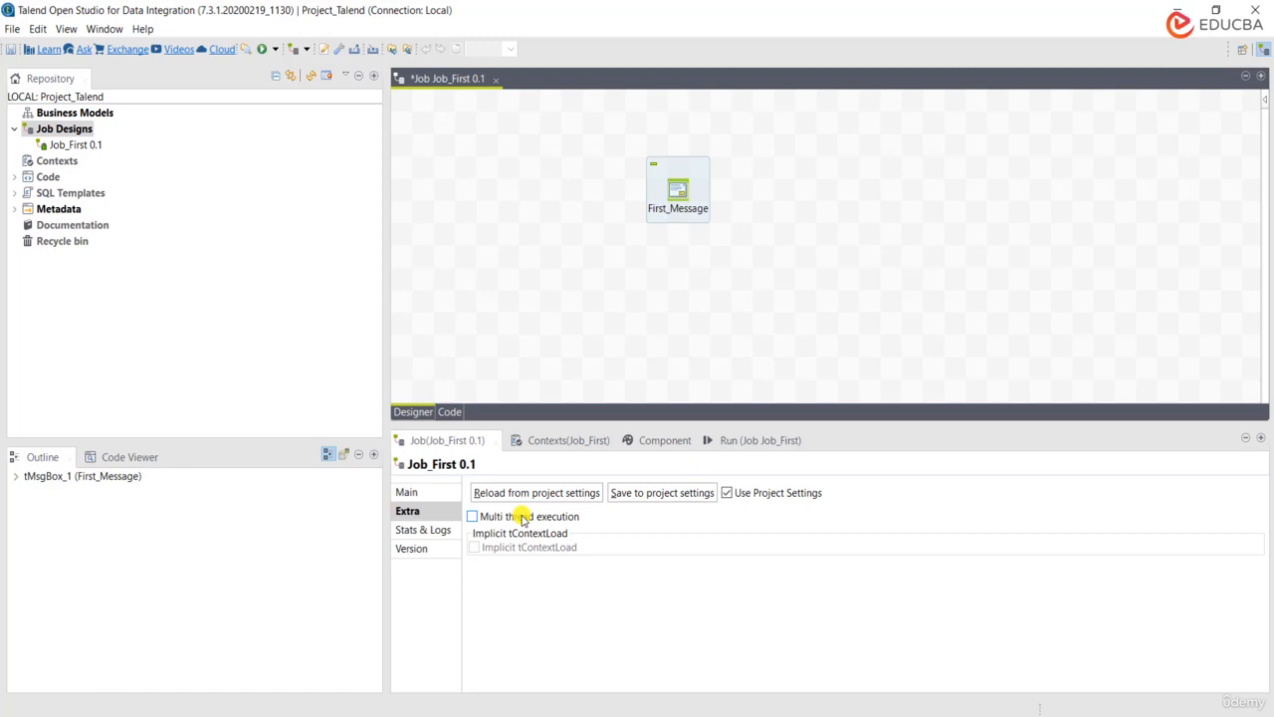
pyautogui.click(422, 493)
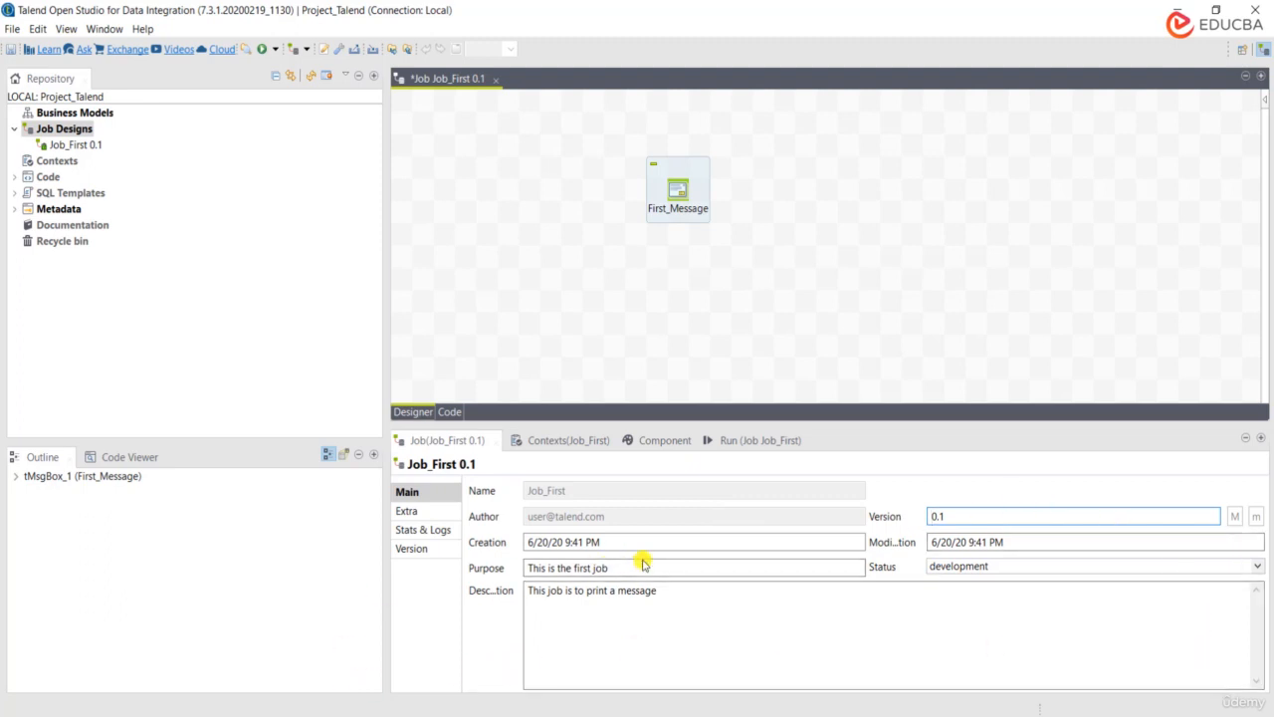
# Show the context variables of Job_First and enlarge the properties area upward
pyautogui.click(555, 441)
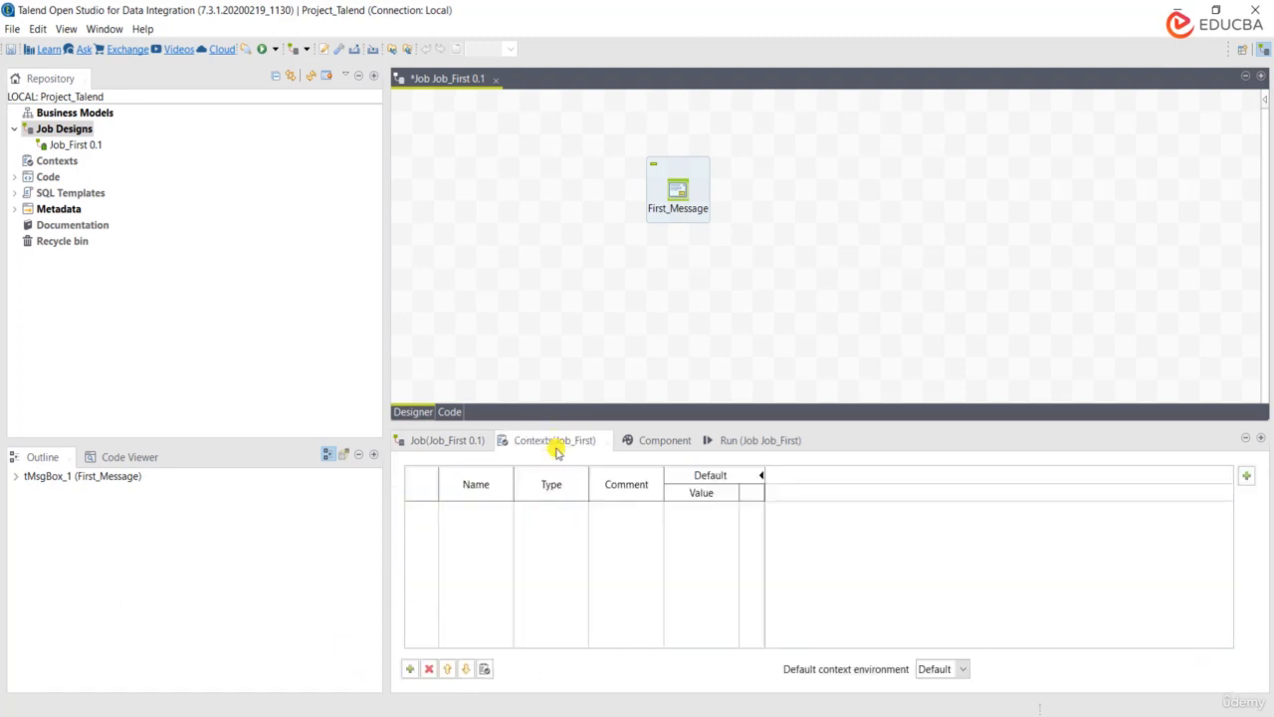
pyautogui.moveTo(555, 421); pyautogui.dragTo(555, 375)
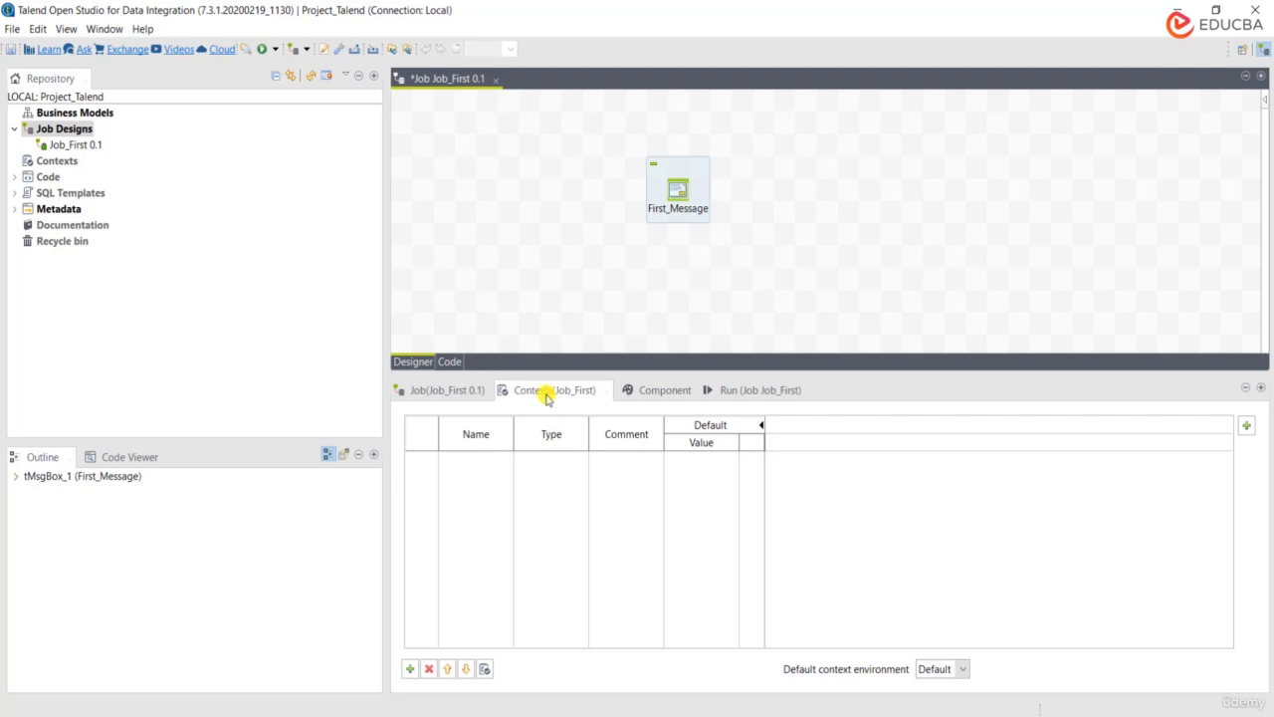
# Compare the component settings shown for First_Message with the job's contexts, both with and without the component selected
pyautogui.click(657, 394)
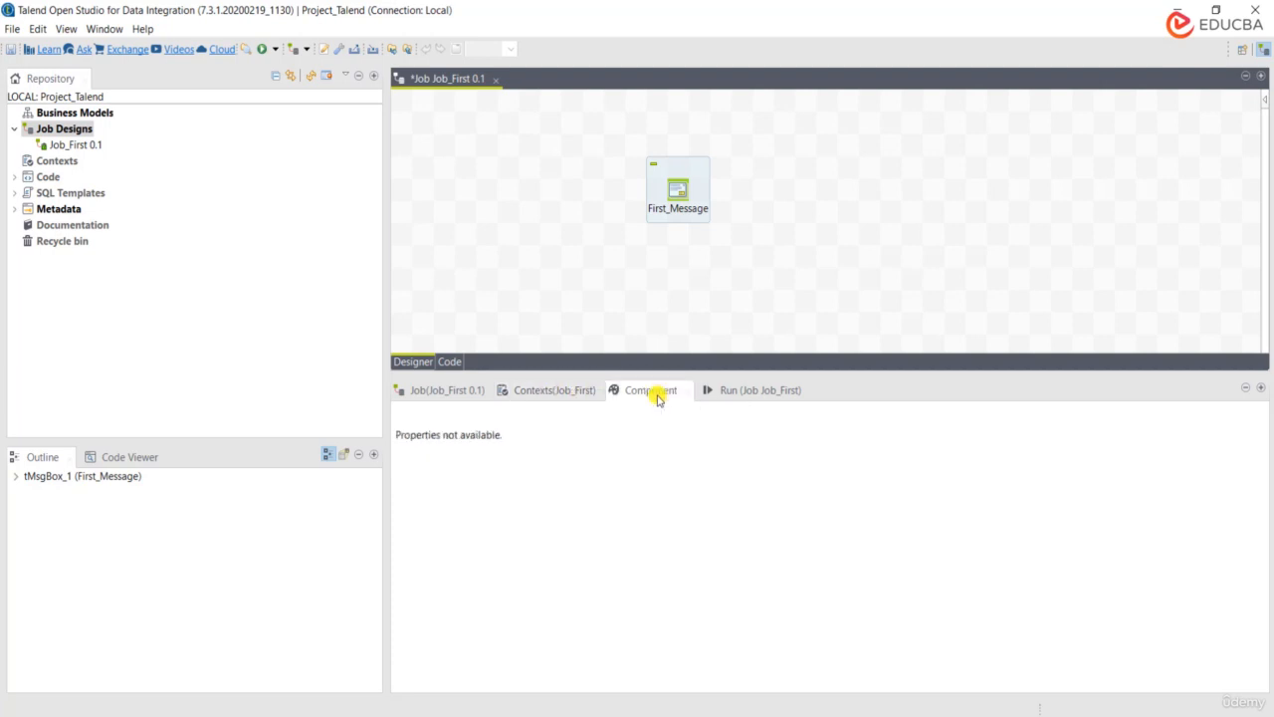
pyautogui.click(687, 191)
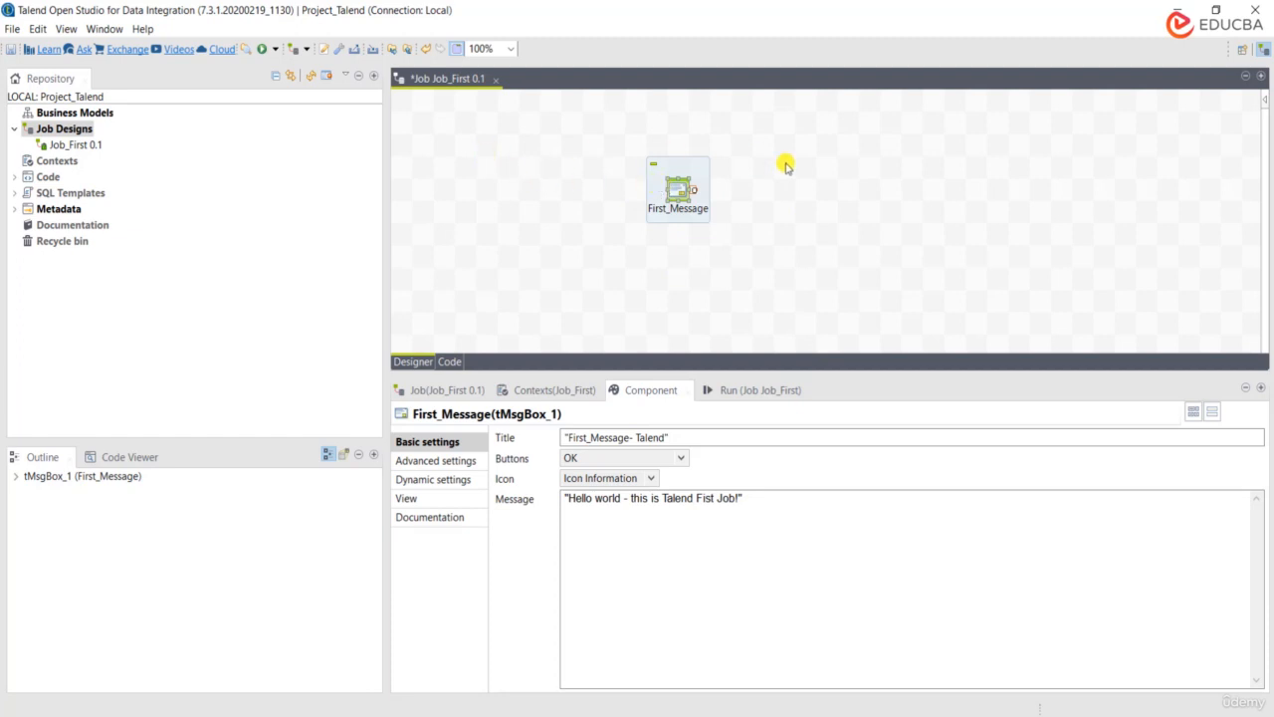
pyautogui.click(583, 389)
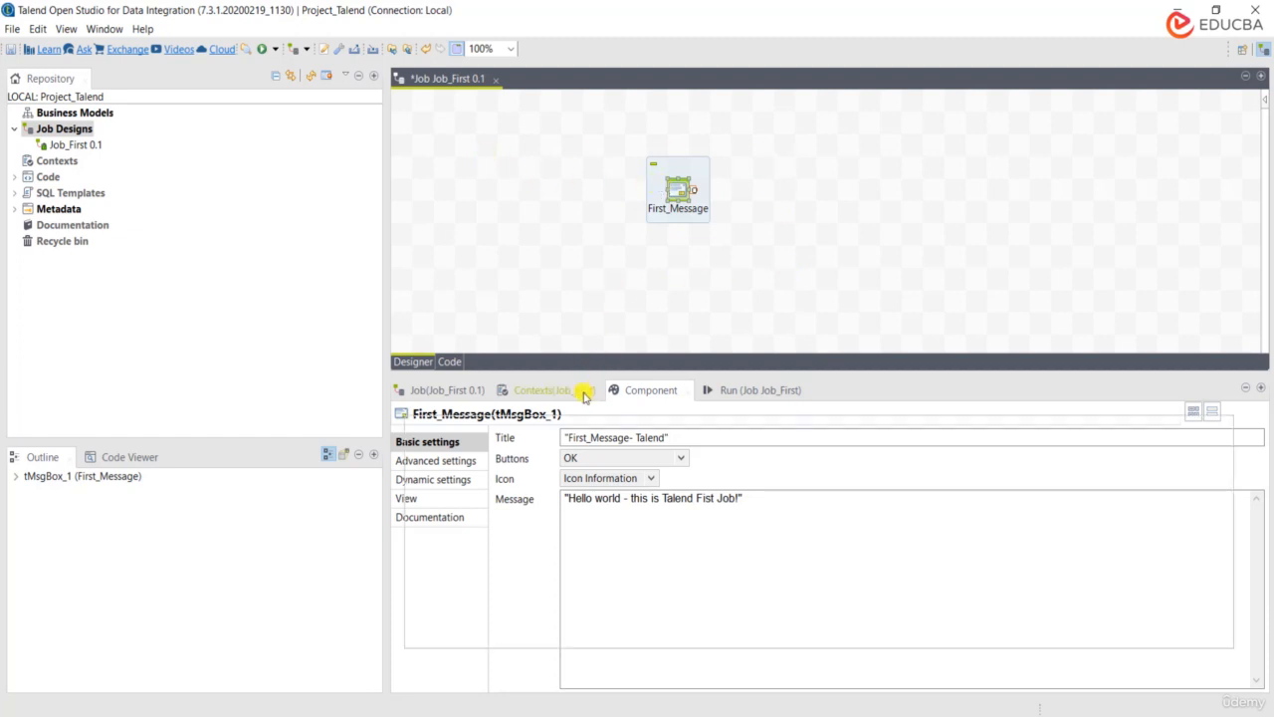
pyautogui.click(677, 190)
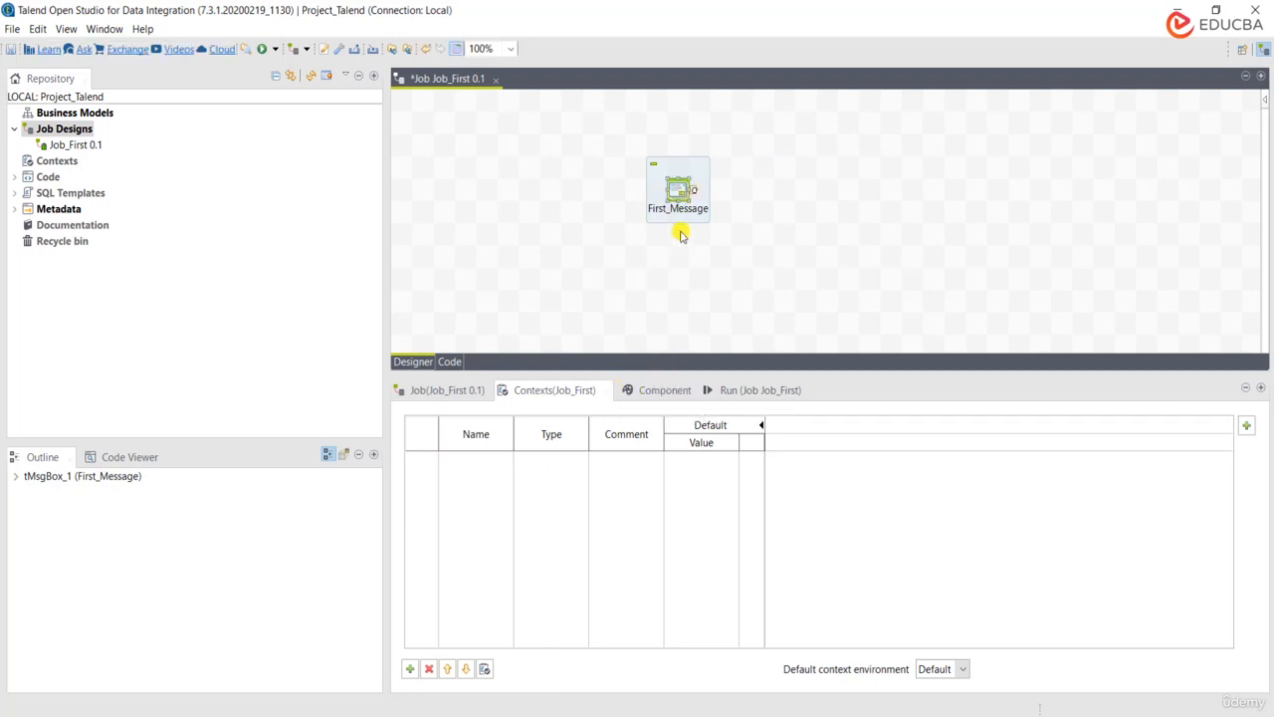
pyautogui.click(762, 256)
pyautogui.click(655, 390)
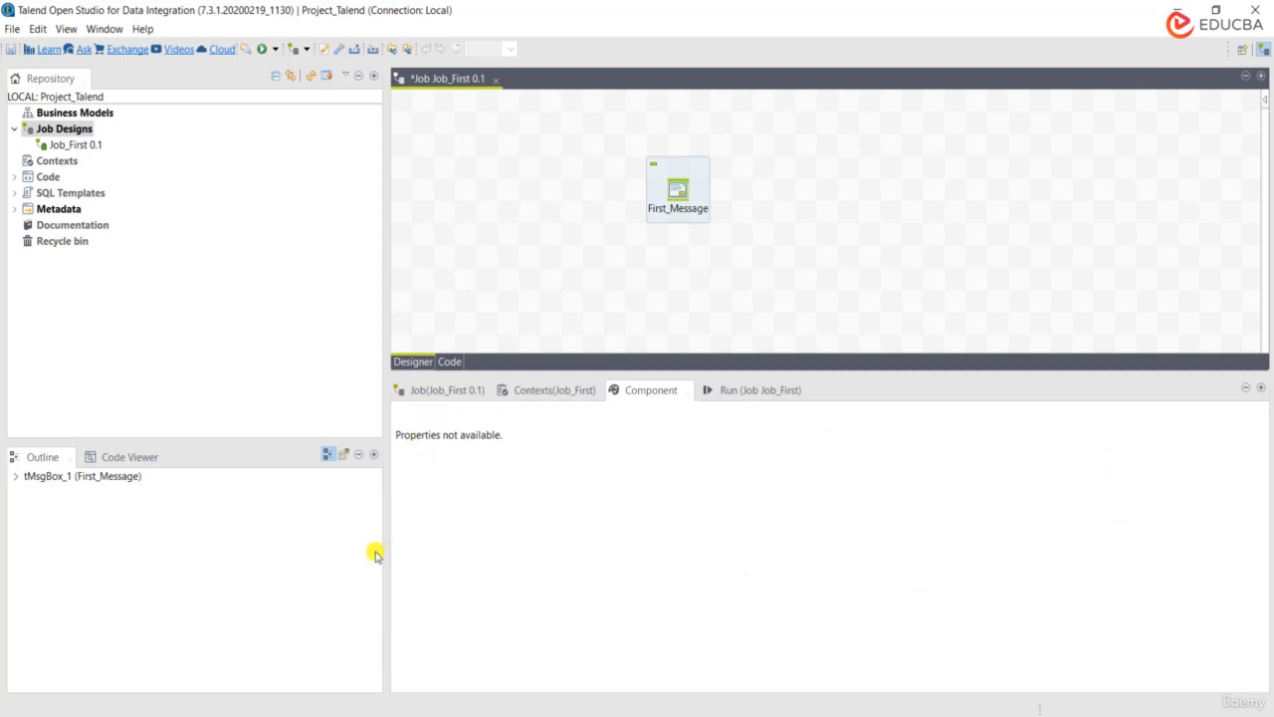
# Compare the subjob's basic settings with the basic settings of the First_Message component inside it
pyautogui.click(669, 167)
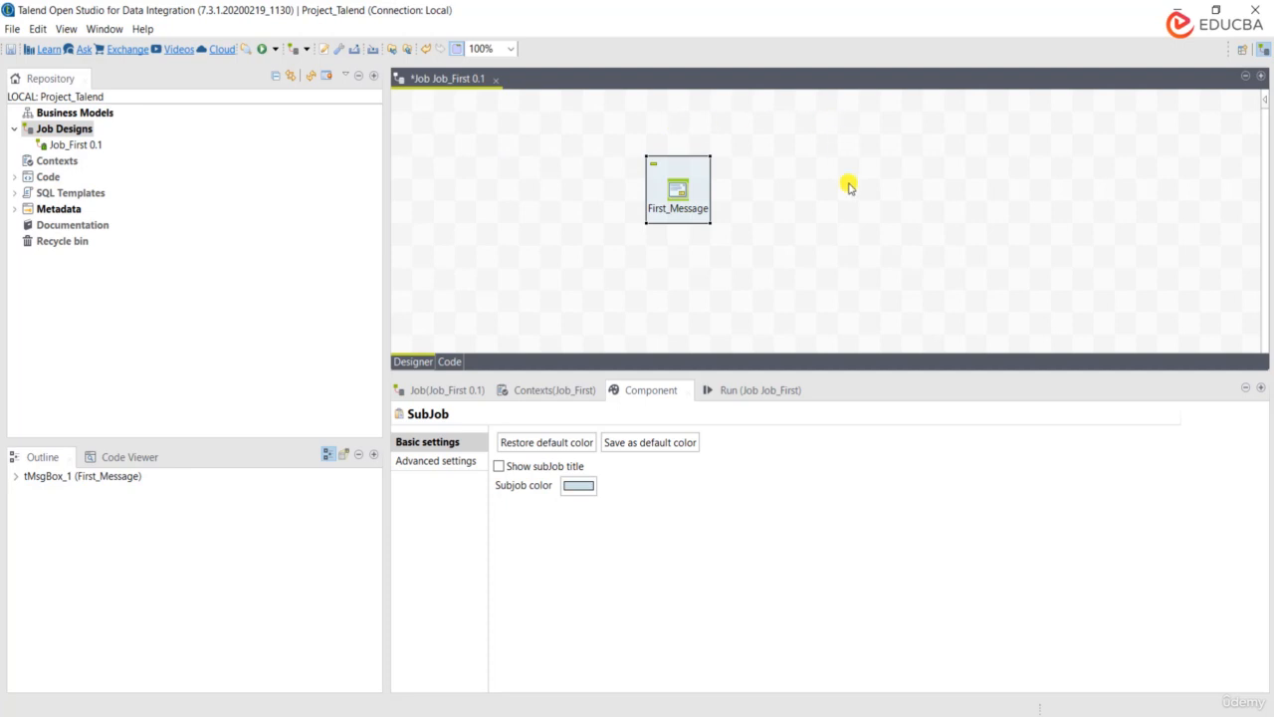
pyautogui.click(677, 195)
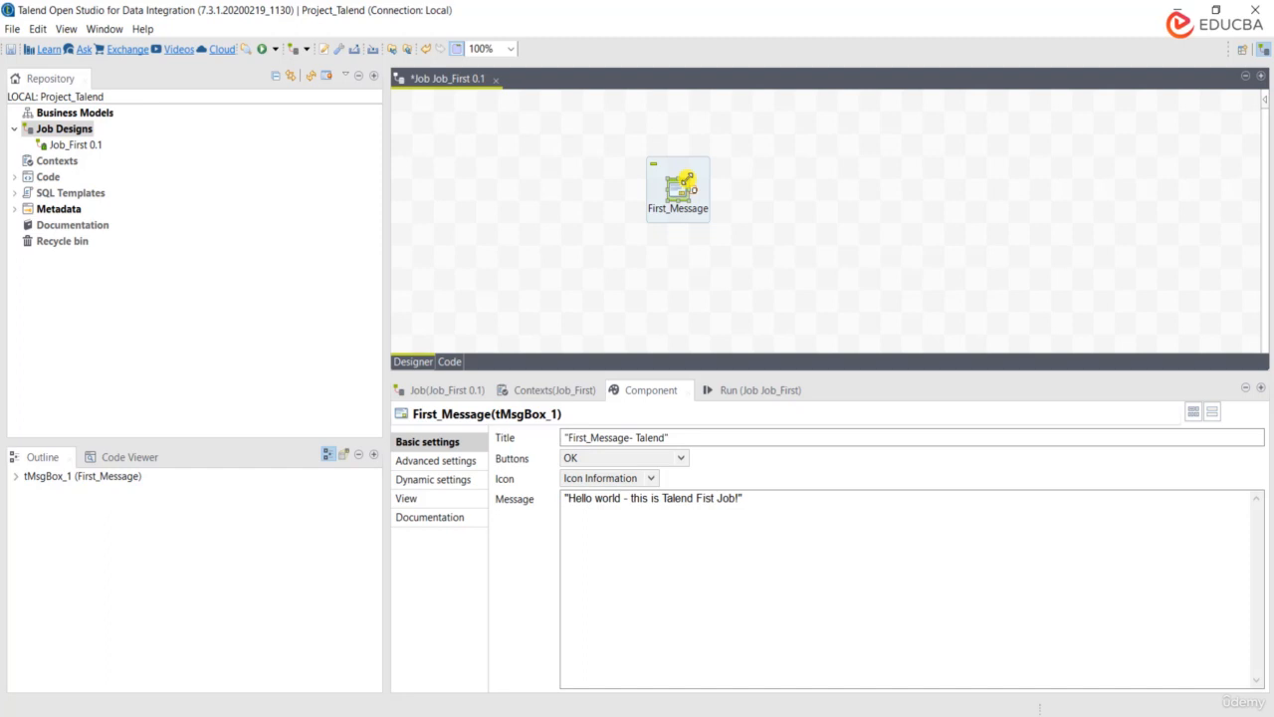
pyautogui.click(688, 168)
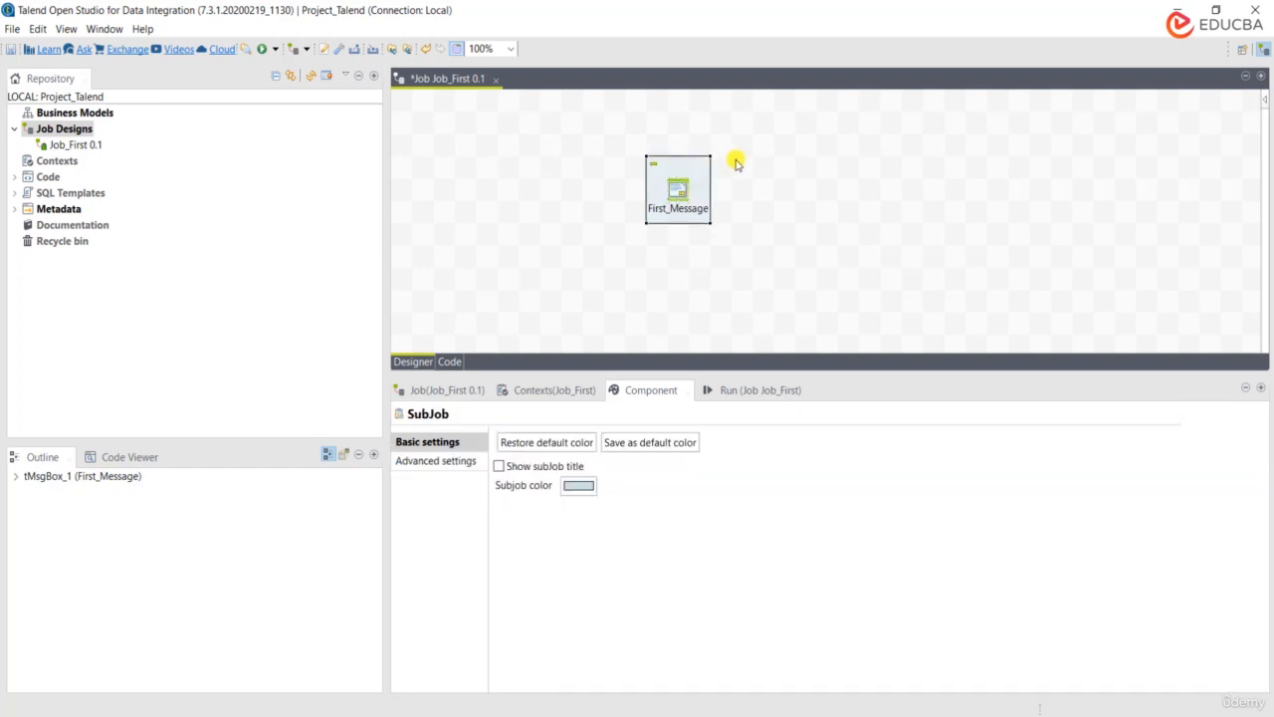
pyautogui.click(782, 192)
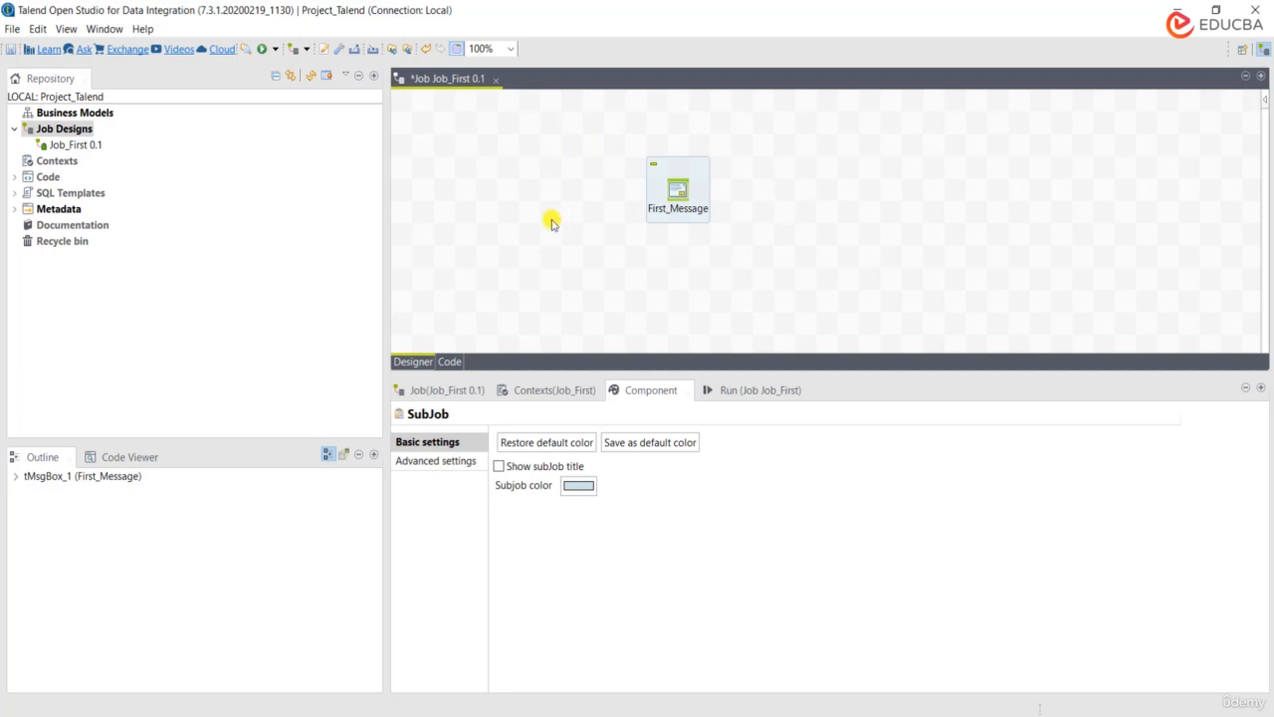
pyautogui.click(668, 167)
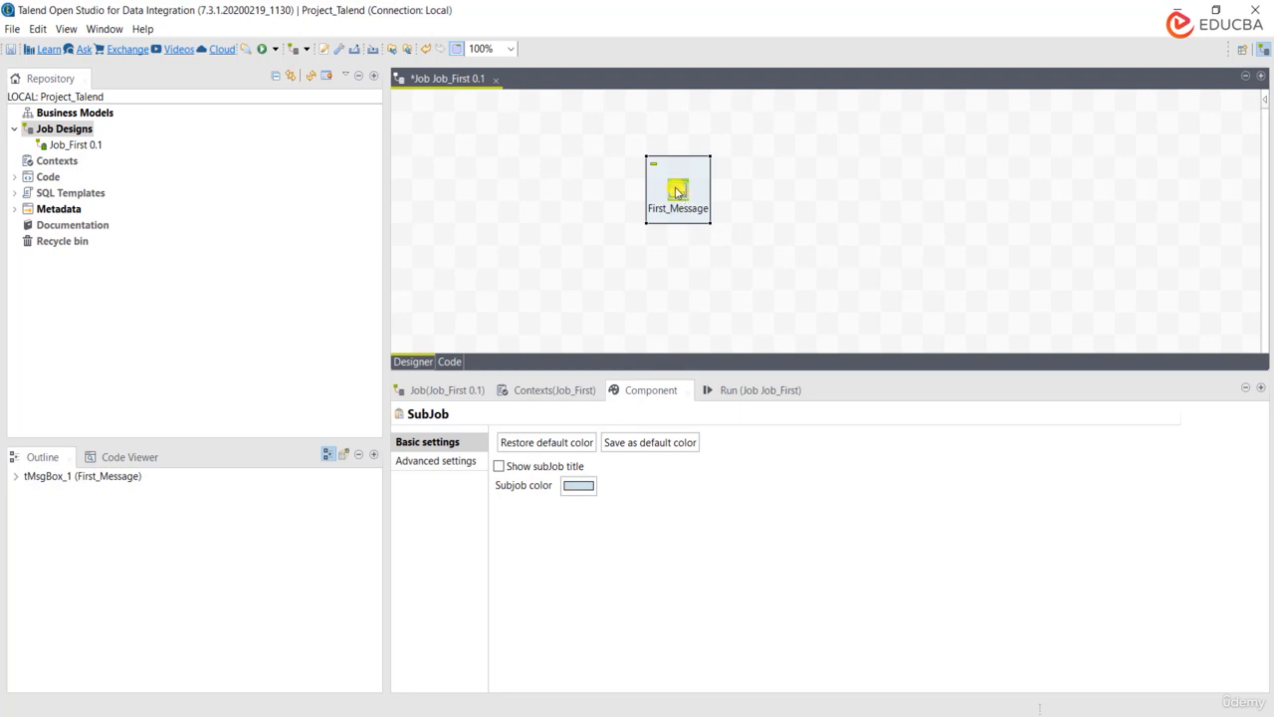
pyautogui.click(677, 192)
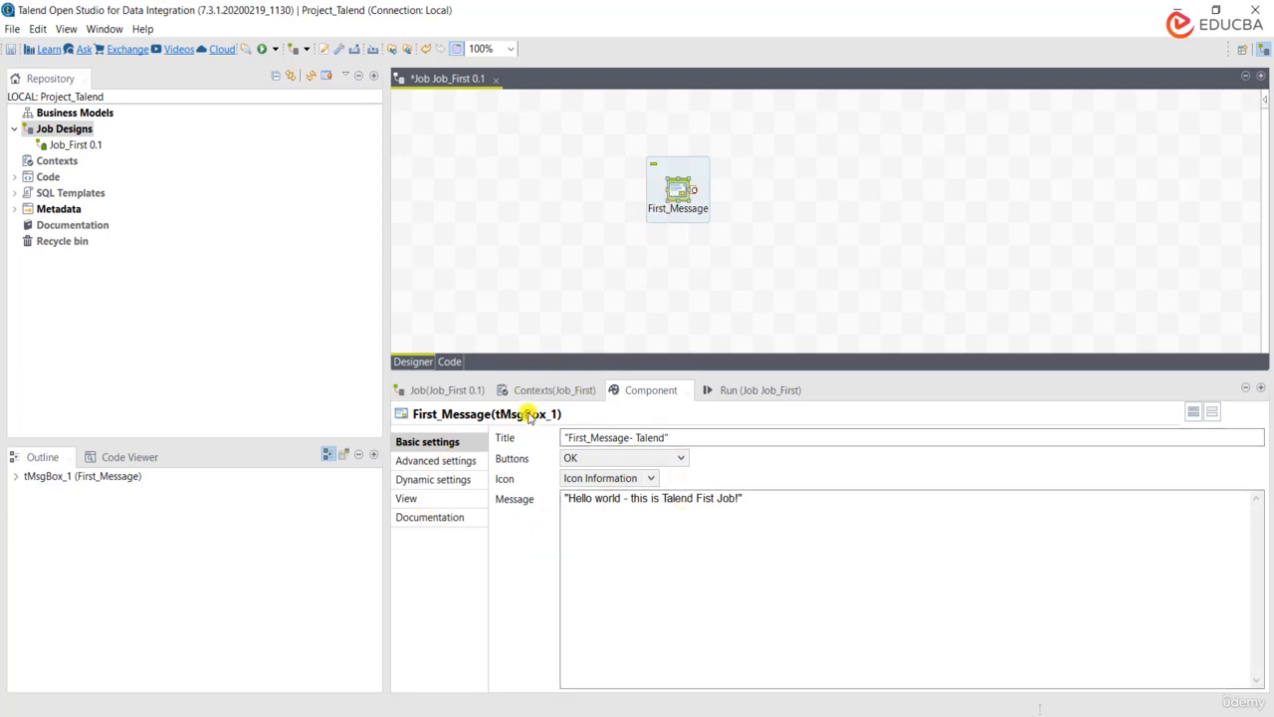
# Add a tFileInputDelimited component beside First_Message on the job canvas and line it up with that component
pyautogui.click(784, 206)
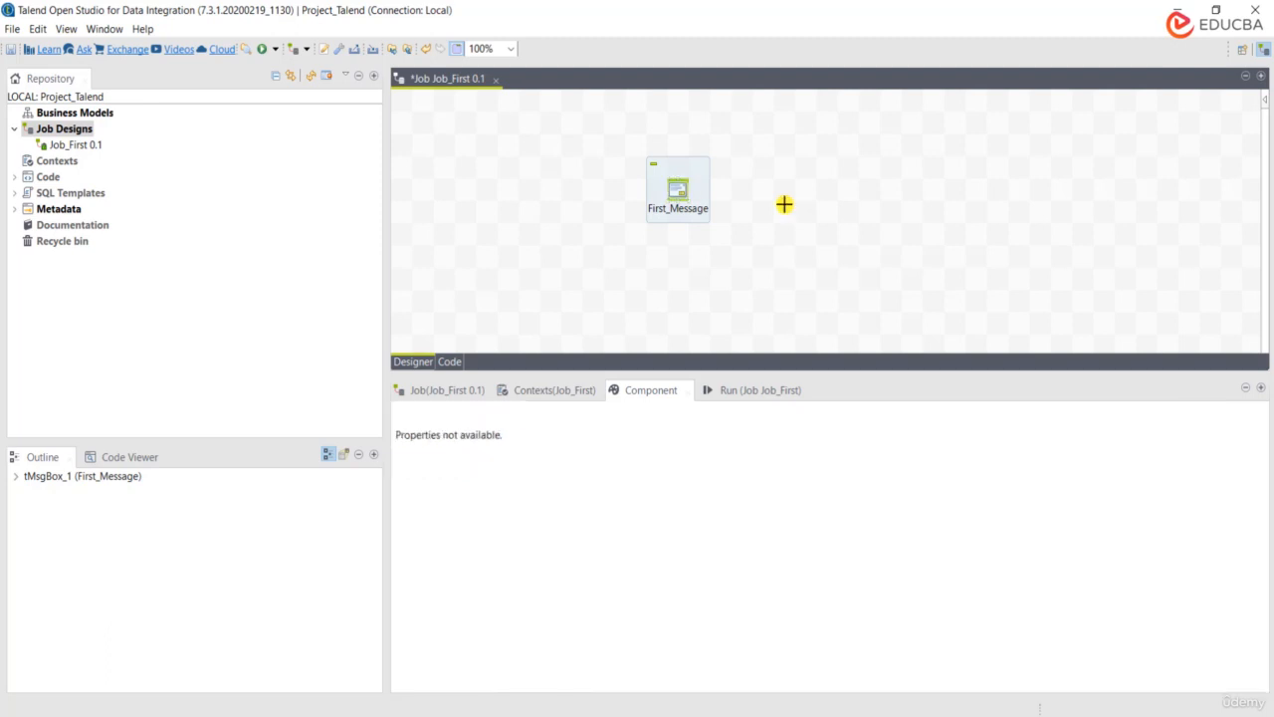
pyautogui.write('file')
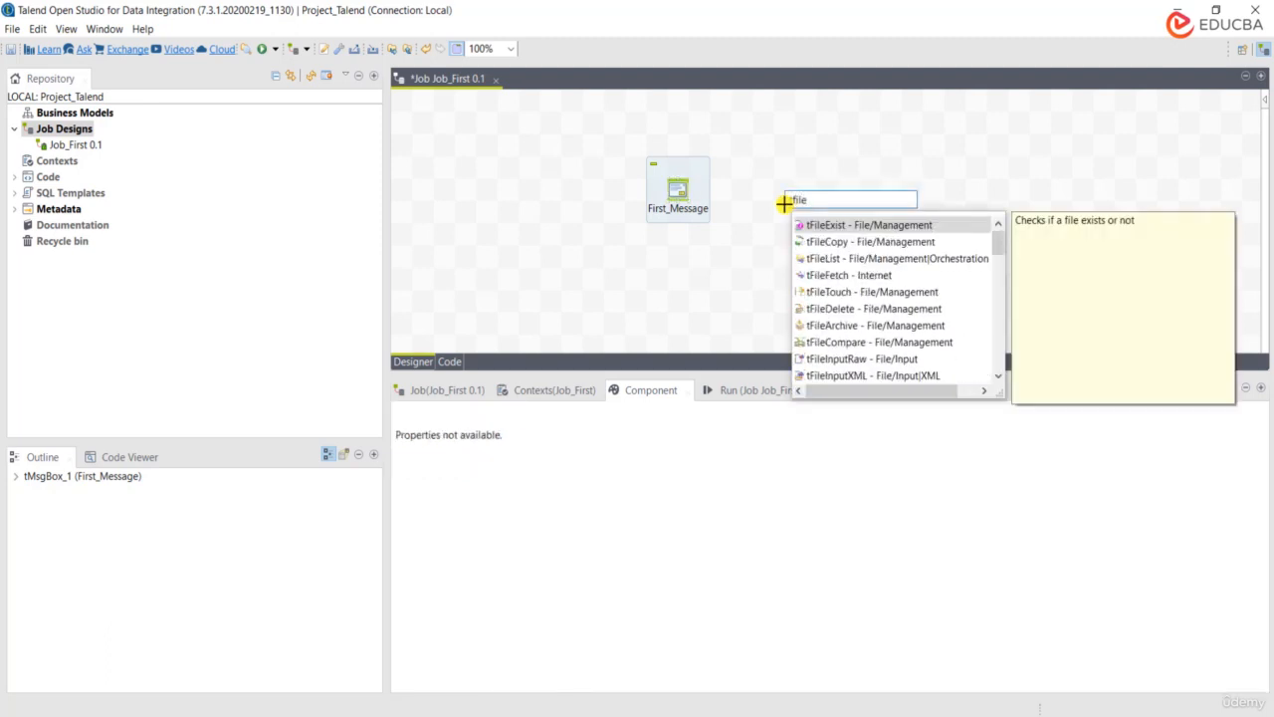
pyautogui.write('input')
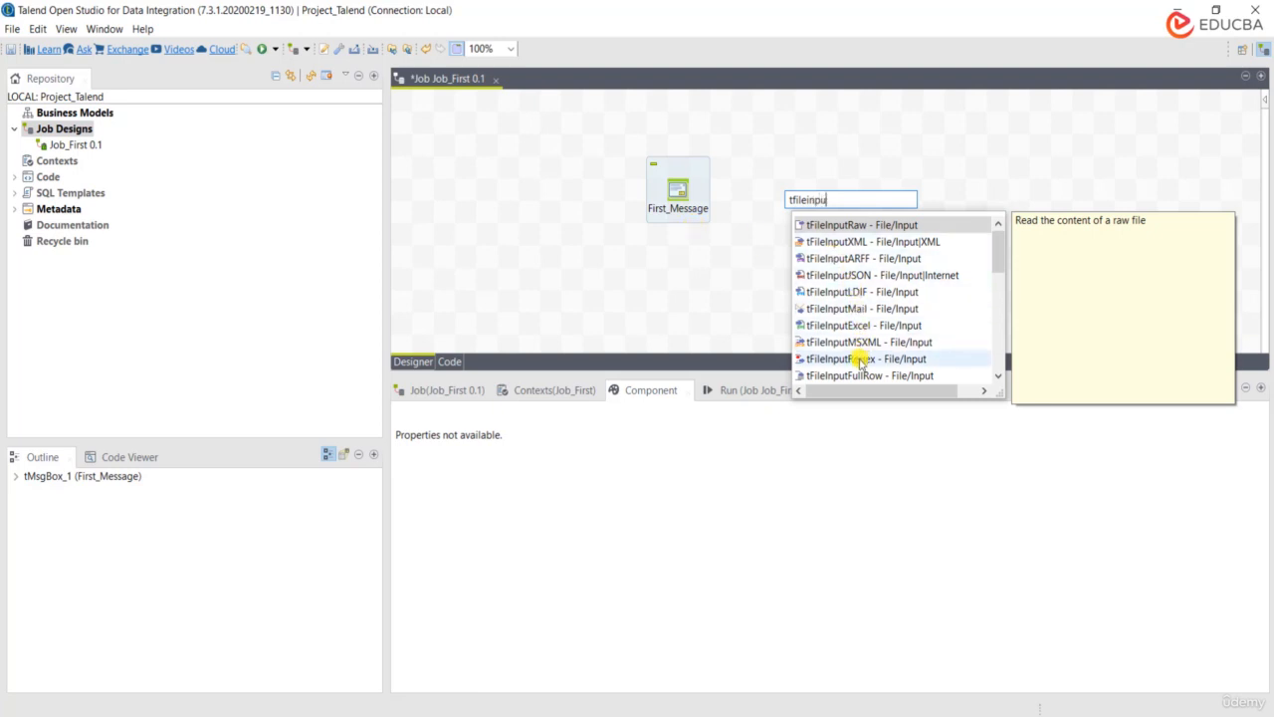
pyautogui.write('de')
pyautogui.doubleClick(848, 224)
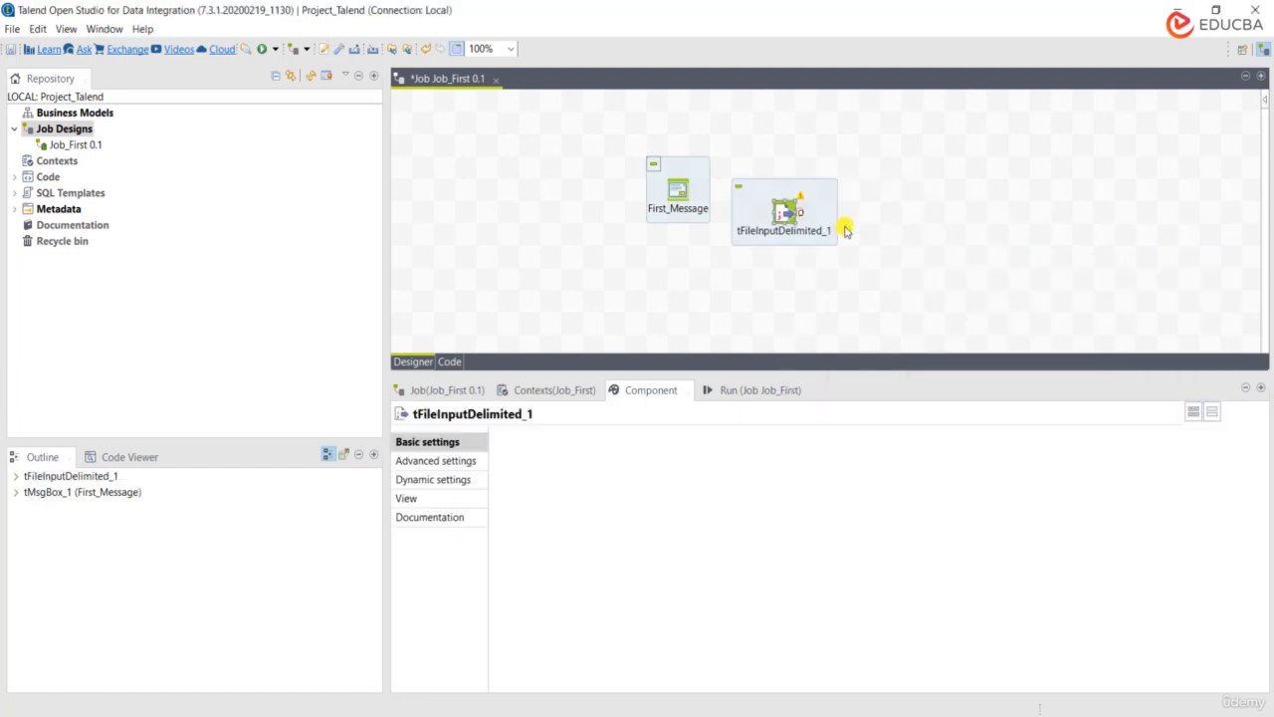
pyautogui.moveTo(789, 192)
pyautogui.mouseDown()
pyautogui.moveTo(818, 177)
pyautogui.moveTo(811, 189)
pyautogui.mouseUp()
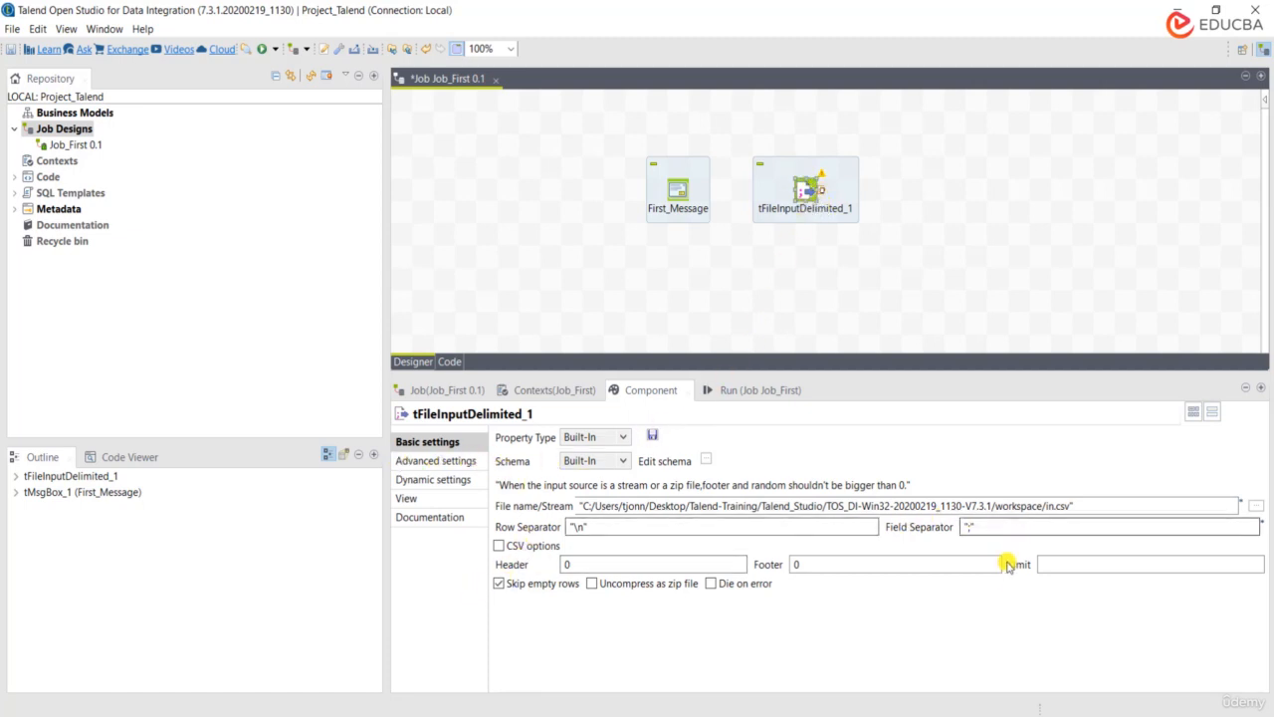
# Compare the settings of the First_Message component with those of its enclosing subjob
pyautogui.click(678, 191)
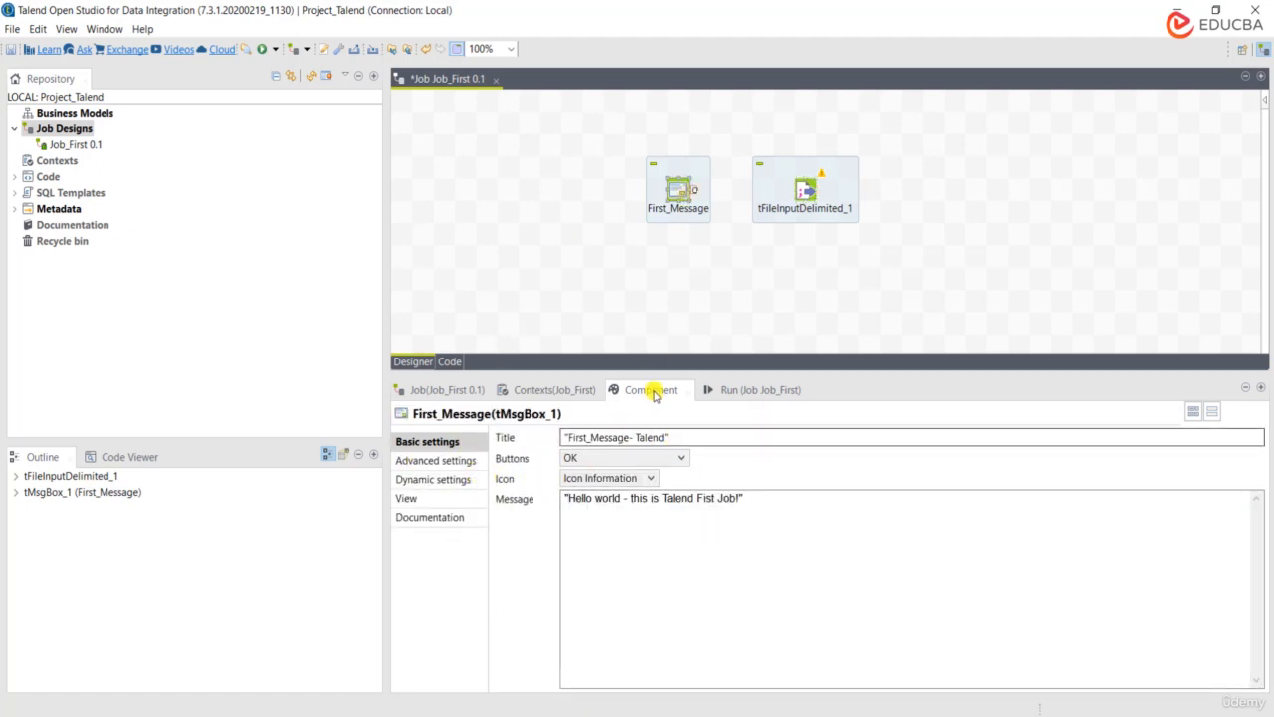
pyautogui.click(679, 175)
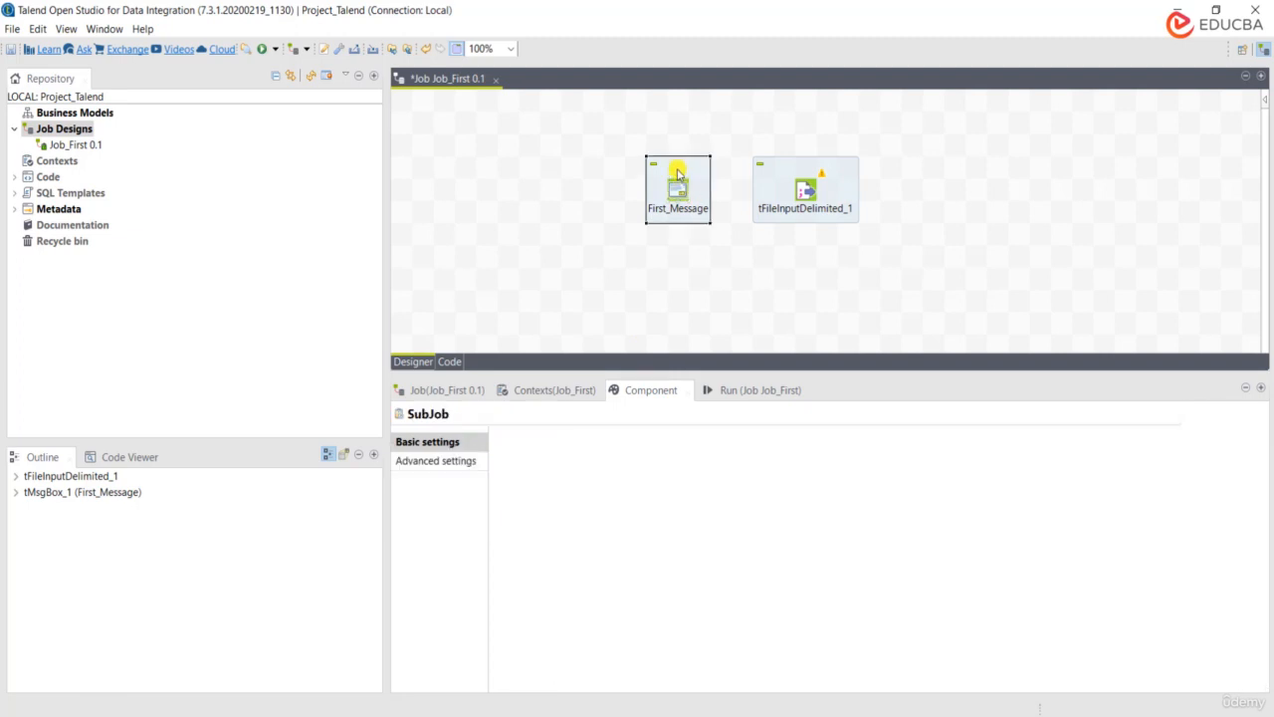
pyautogui.click(681, 191)
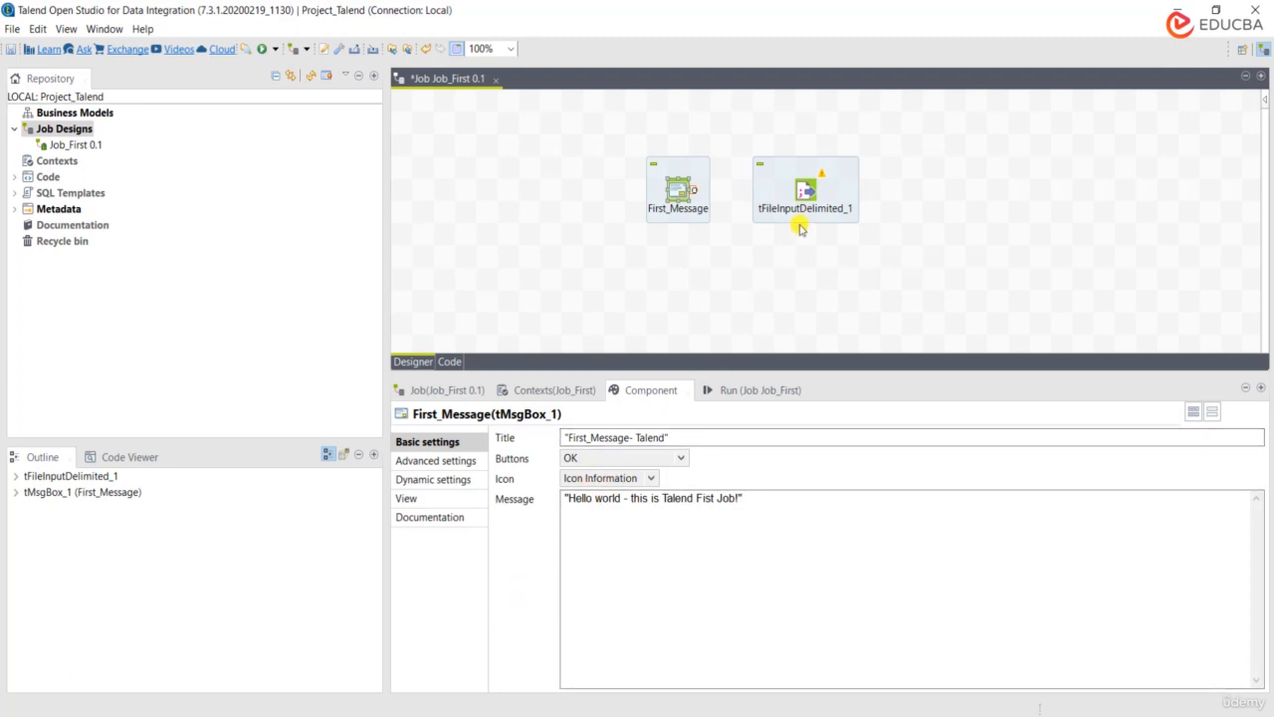
# Delete the tFileInputDelimited component from the job
pyautogui.click(809, 191)
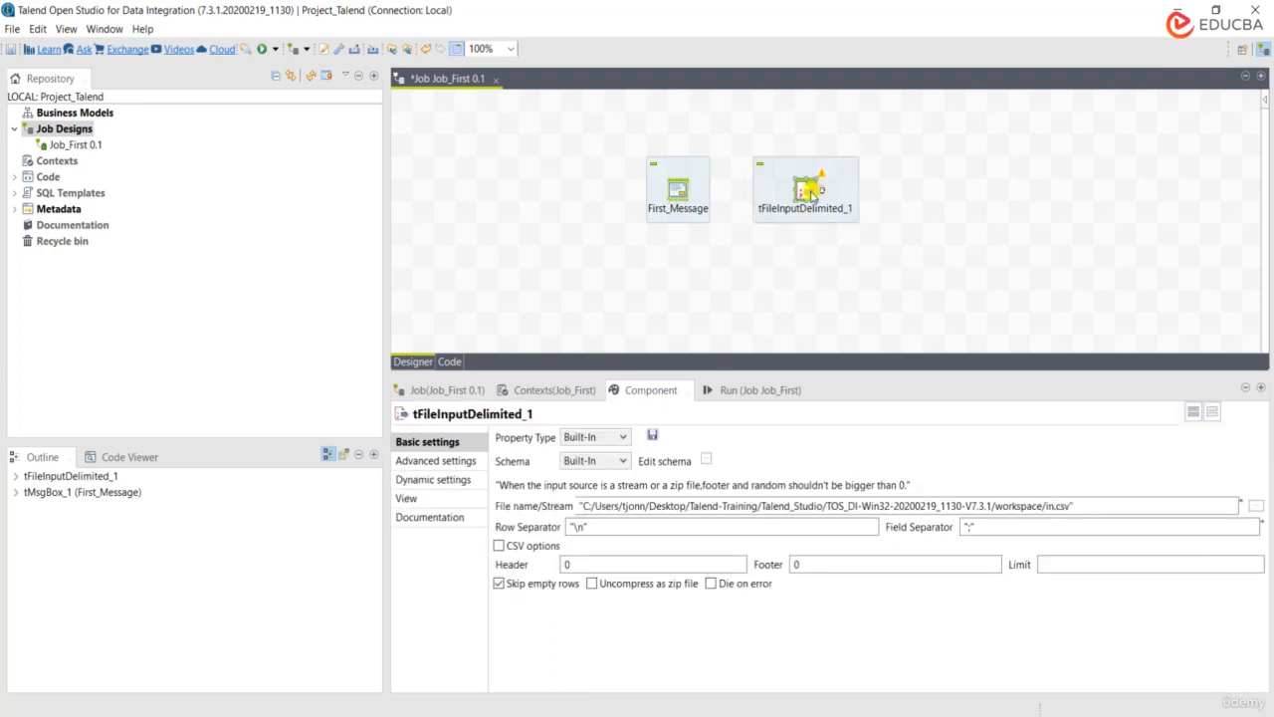
pyautogui.press('Delete')
# Review the button choices available in First_Message's basic settings and keep OK selected
pyautogui.click(677, 191)
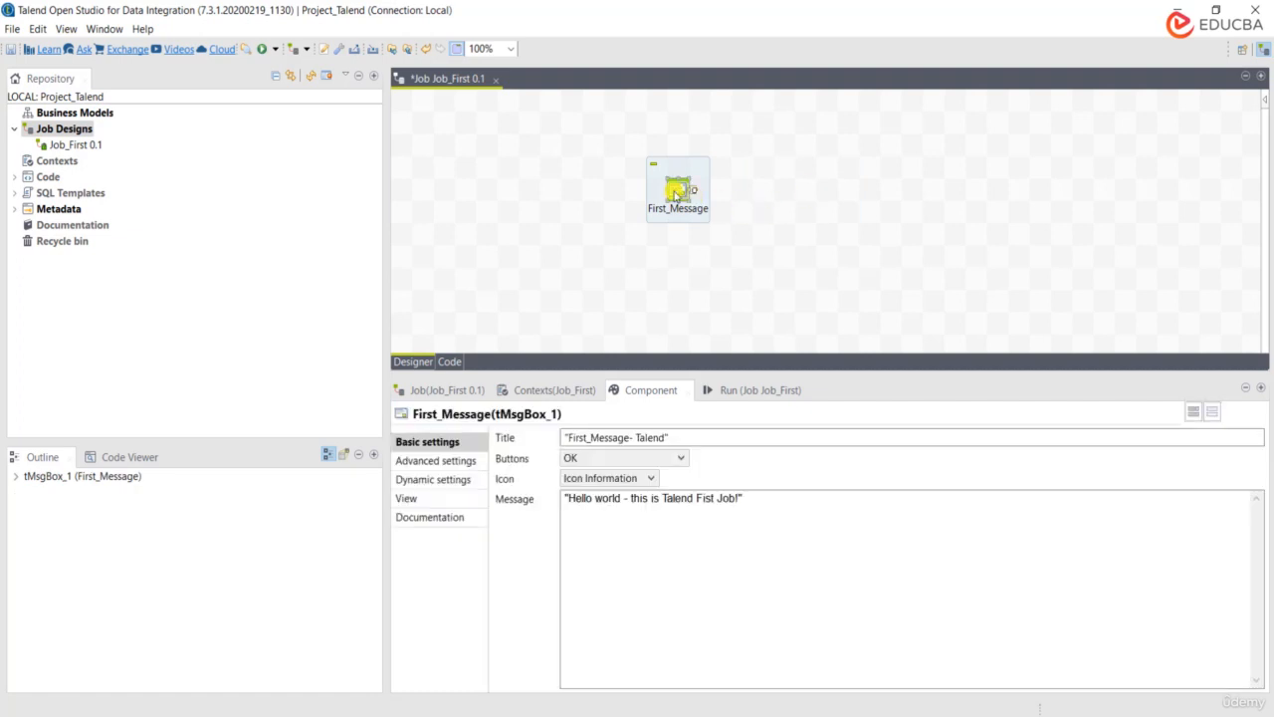
pyautogui.click(683, 460)
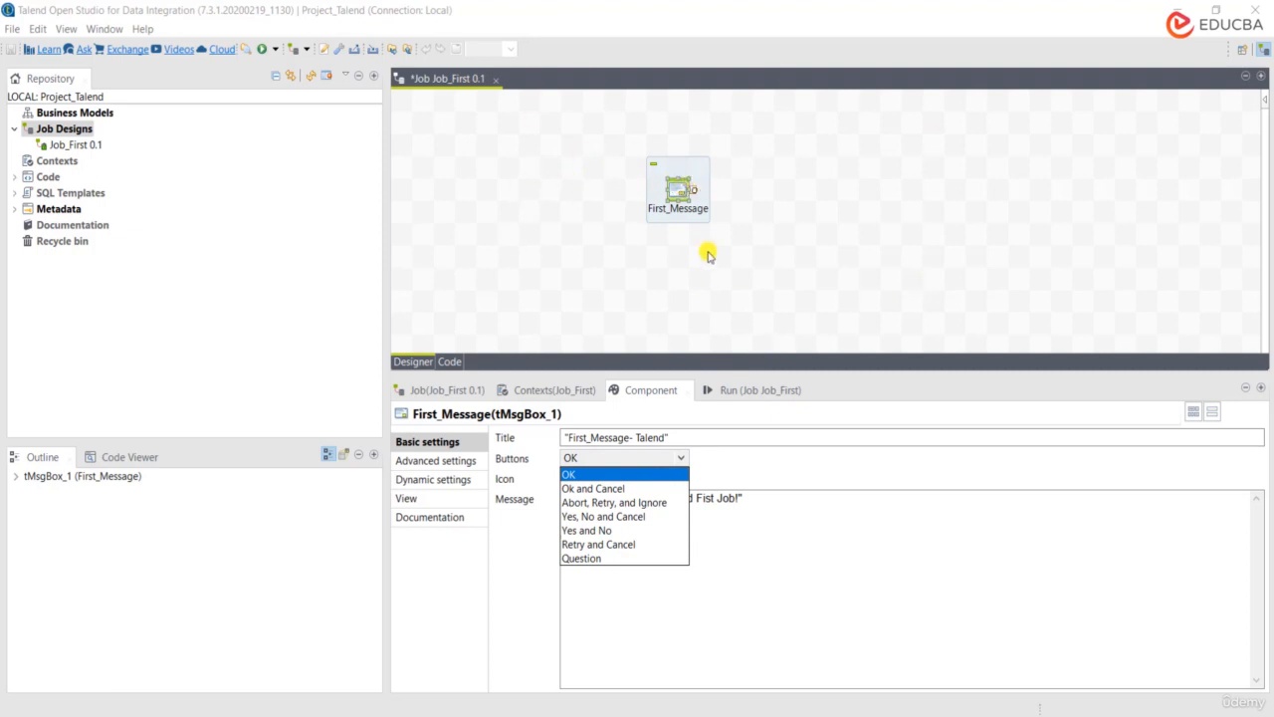
pyautogui.click(589, 476)
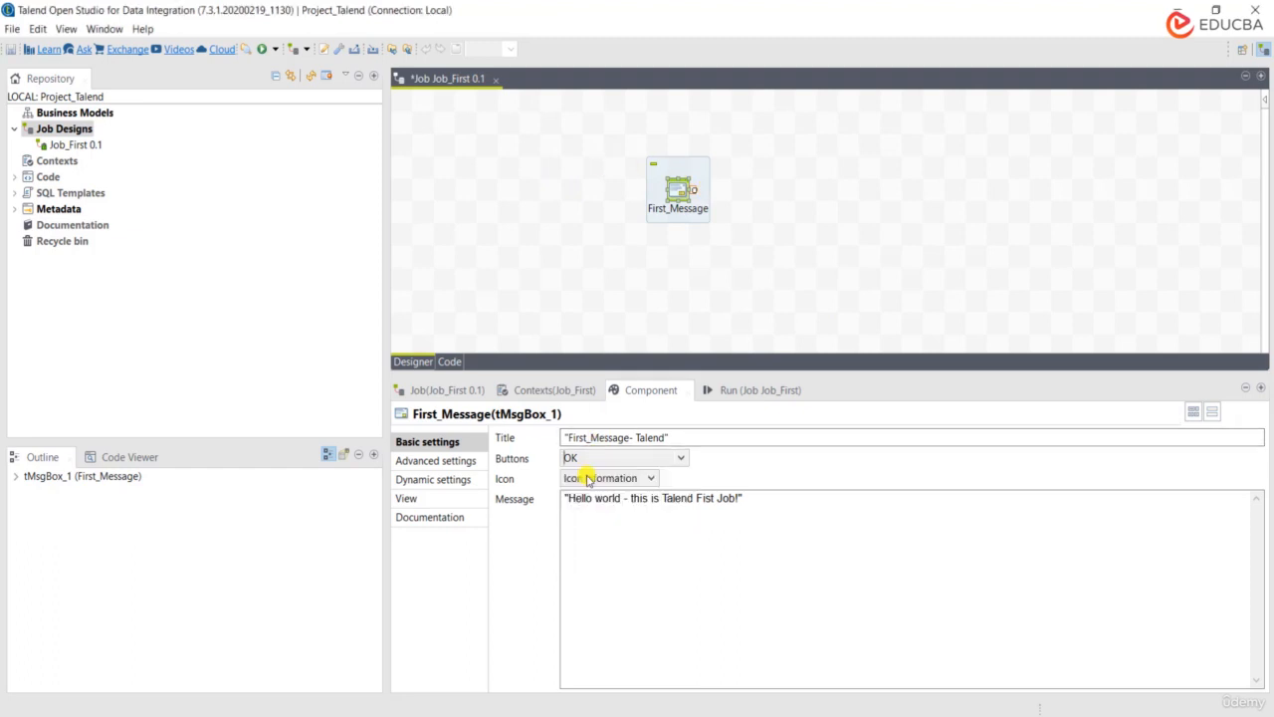
pyautogui.click(681, 458)
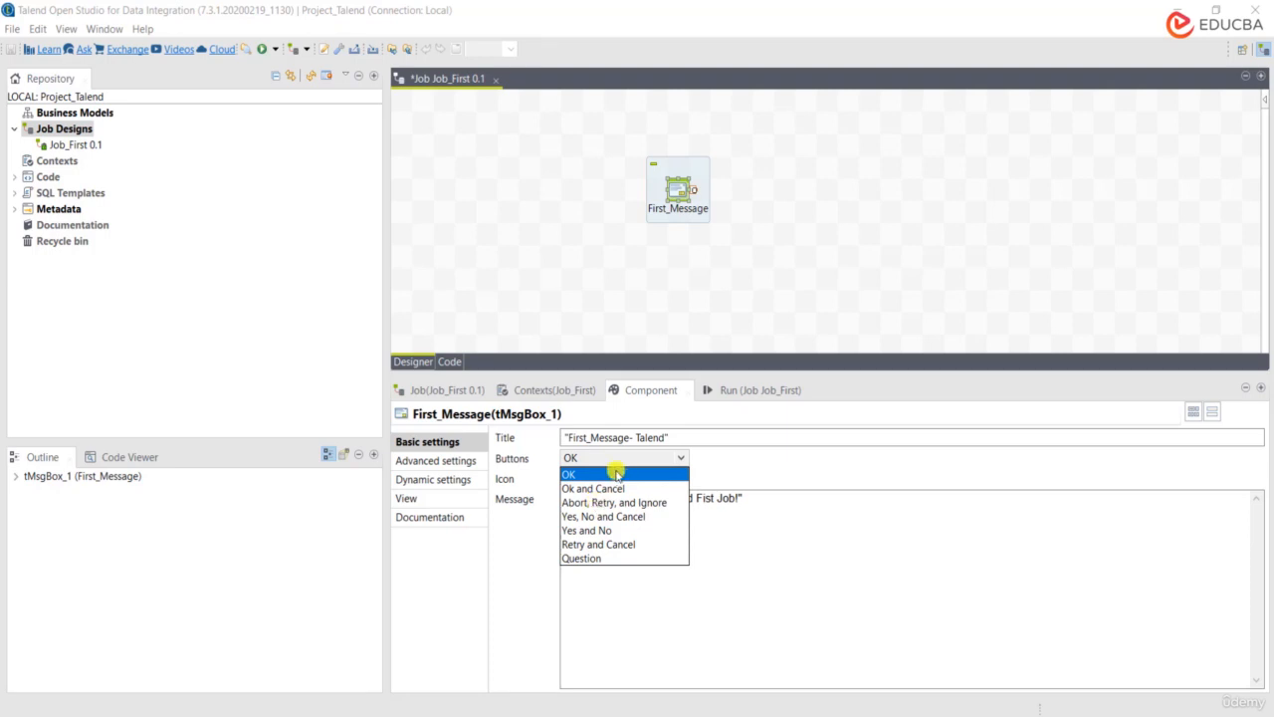
pyautogui.click(677, 460)
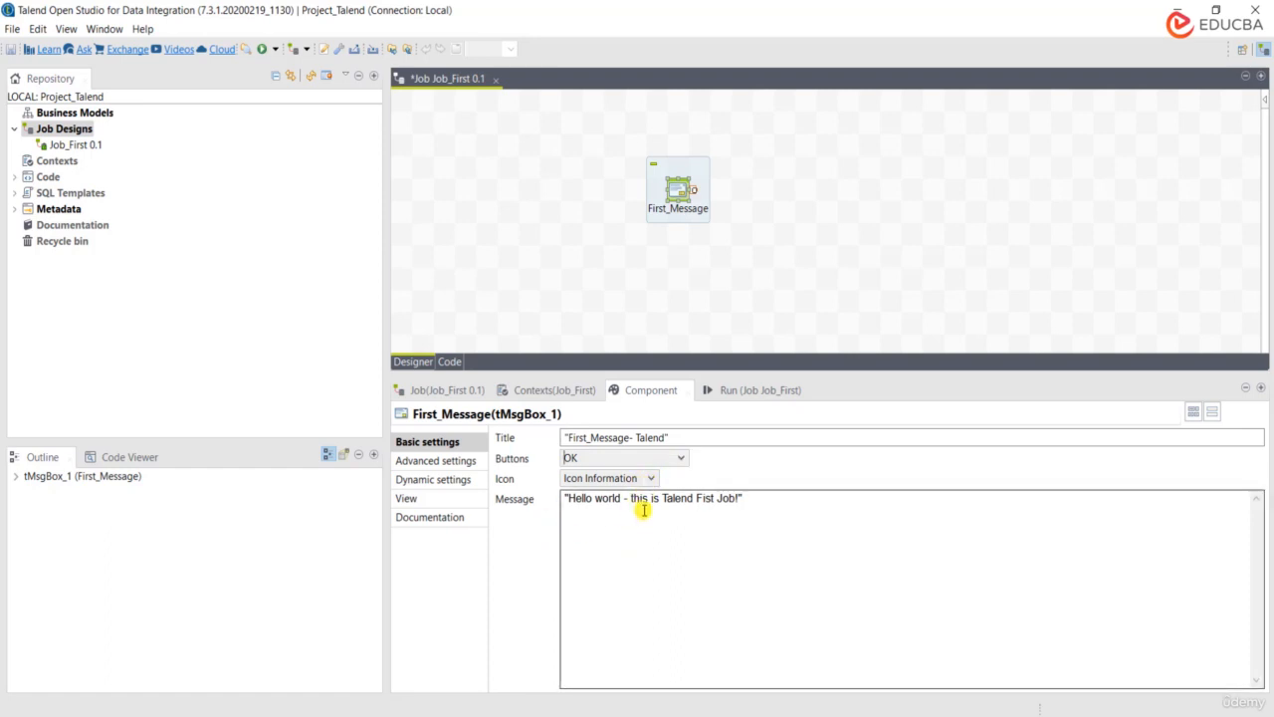
# Examine First_Message's advanced, documentation and view settings, ending on the view settings
pyautogui.click(447, 460)
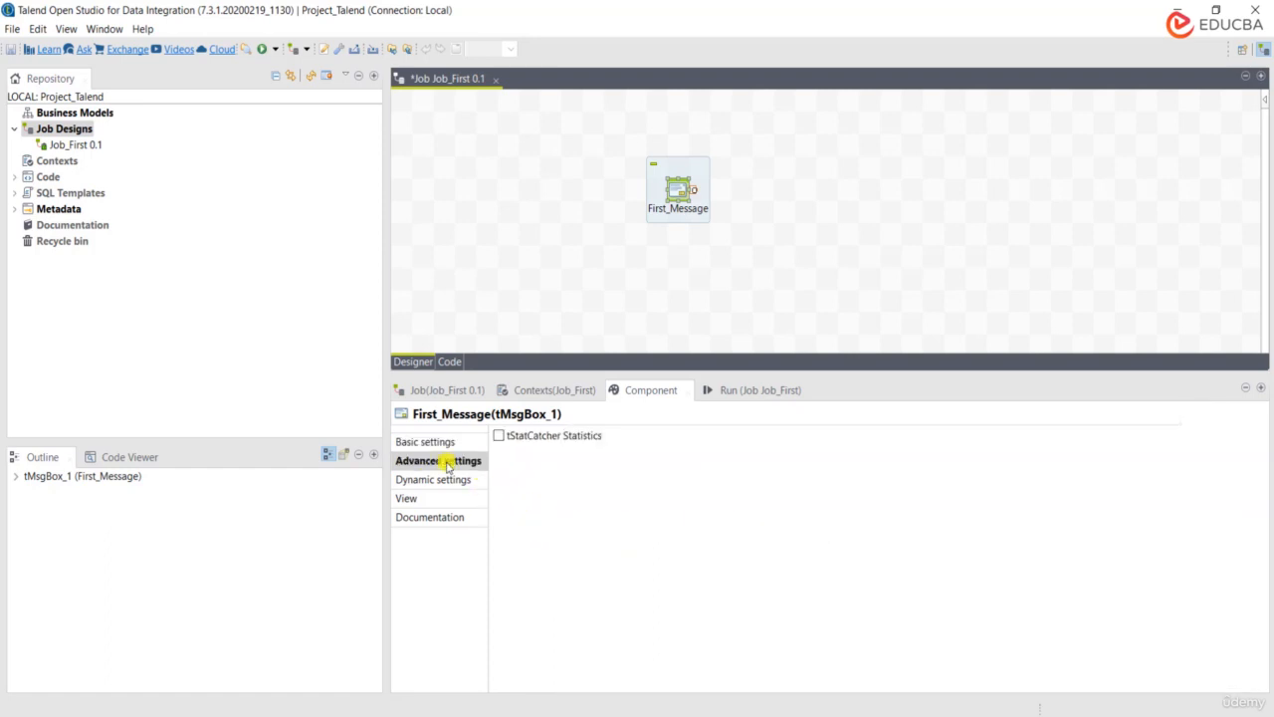
pyautogui.click(447, 516)
pyautogui.click(438, 499)
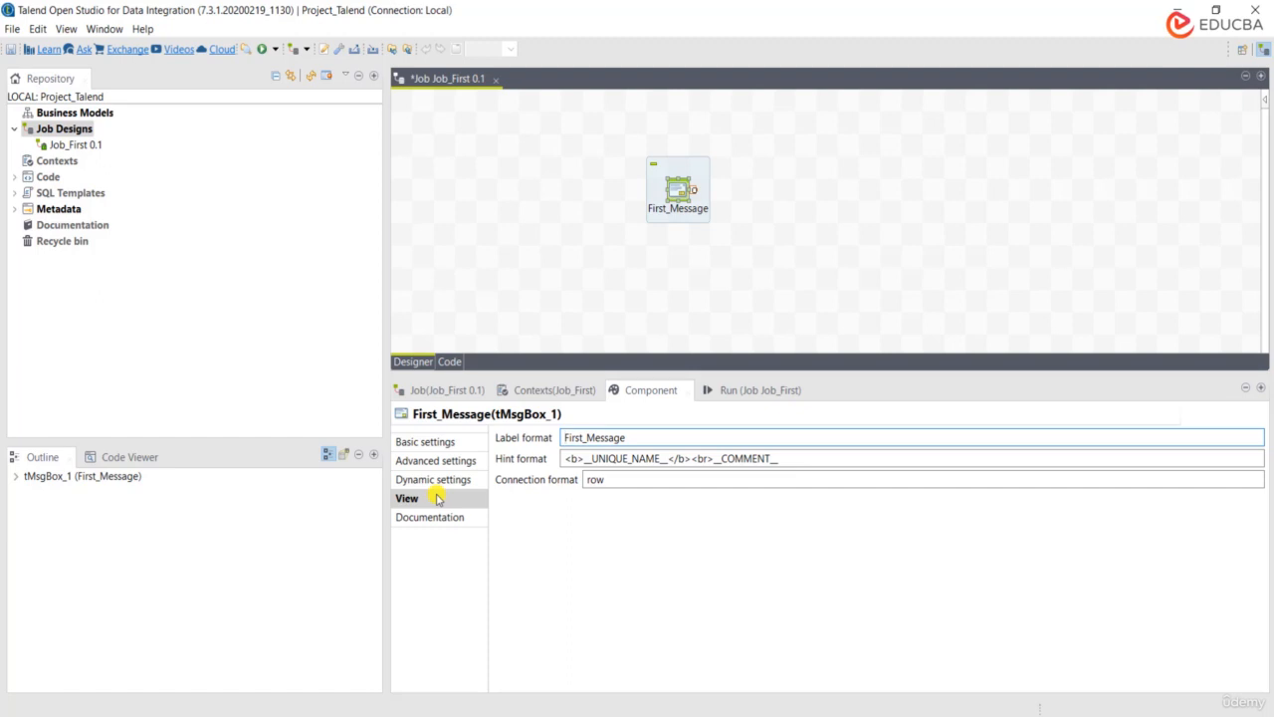
pyautogui.click(441, 517)
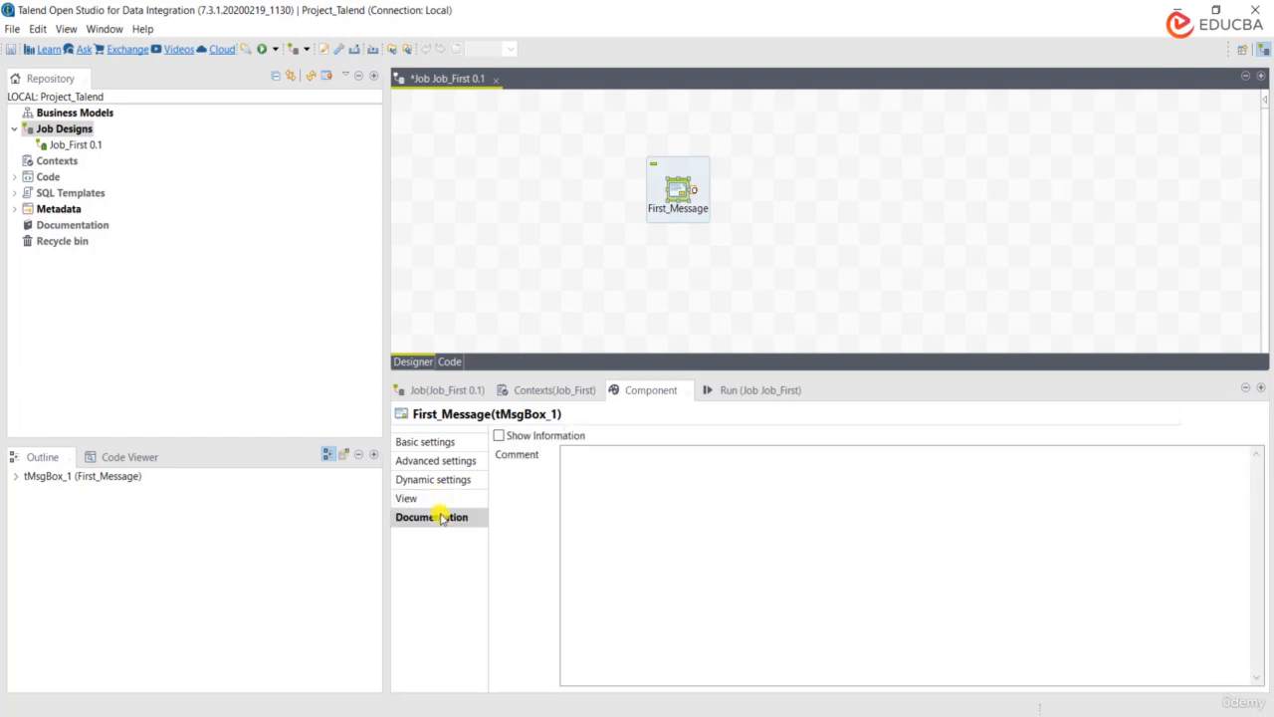
pyautogui.click(437, 498)
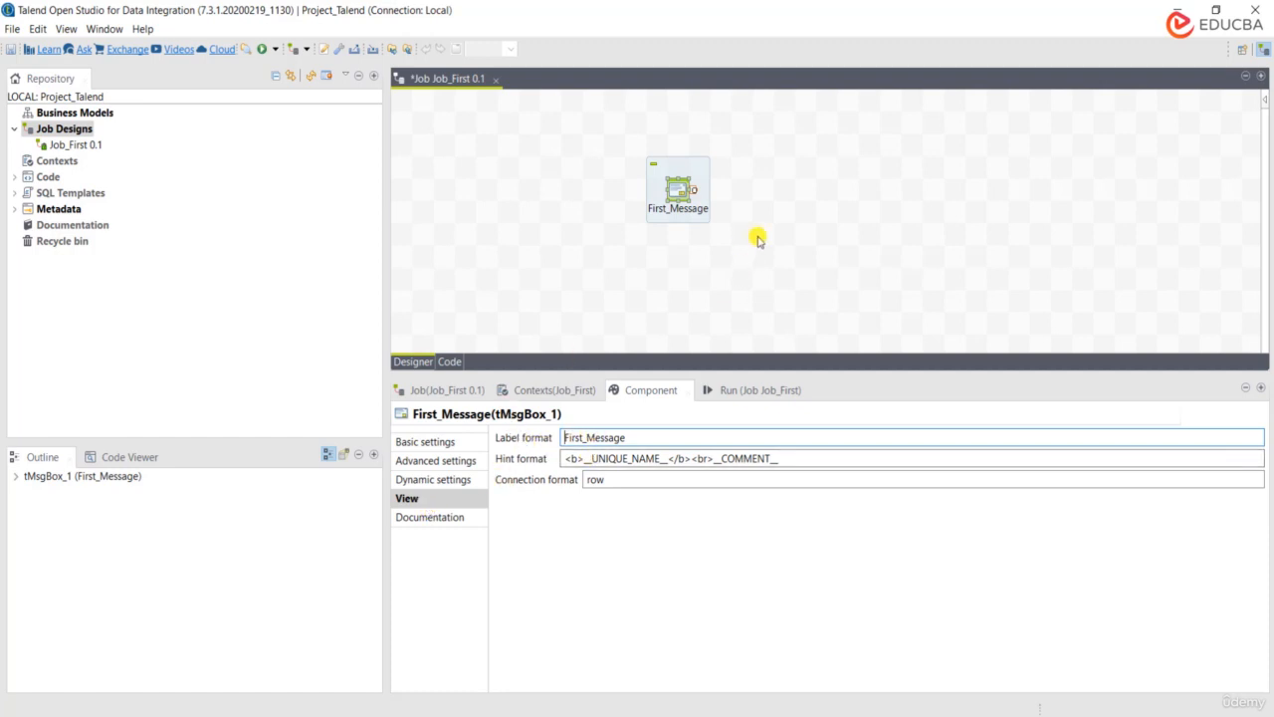
# Deselect and reselect the First_Message component, and show its label format in the view settings again
pyautogui.click(799, 205)
pyautogui.click(665, 202)
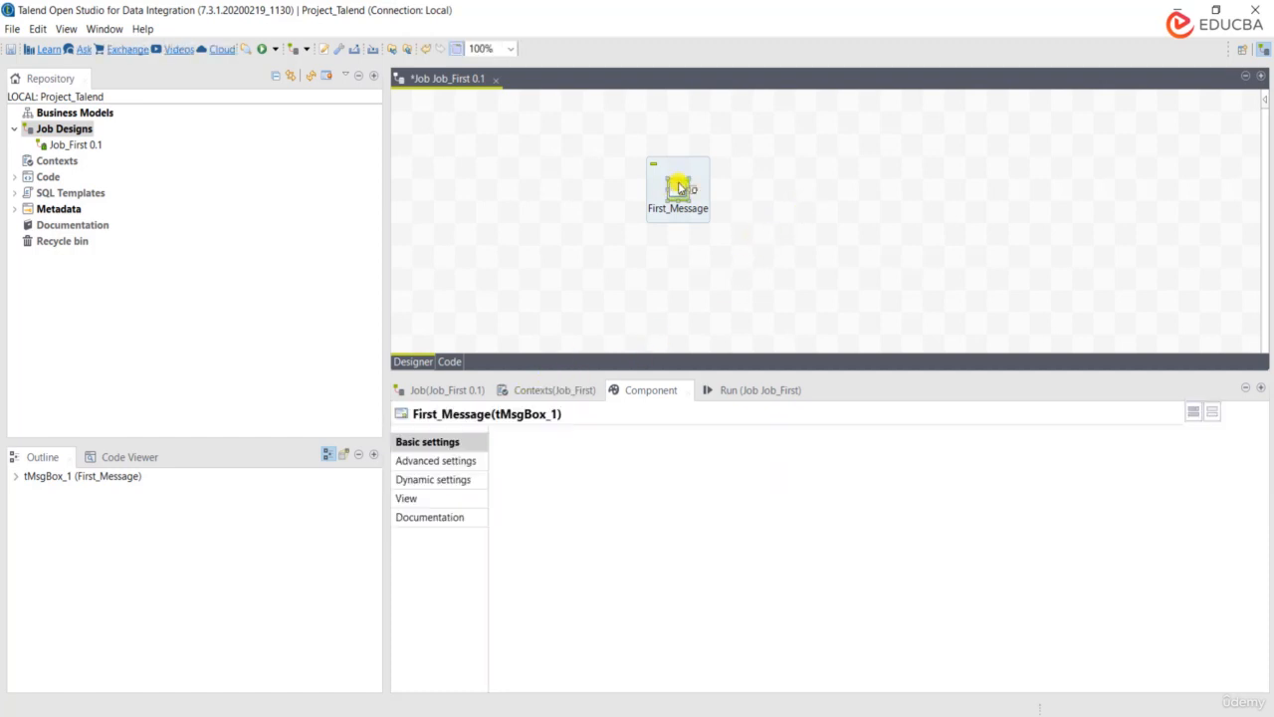
pyautogui.click(435, 503)
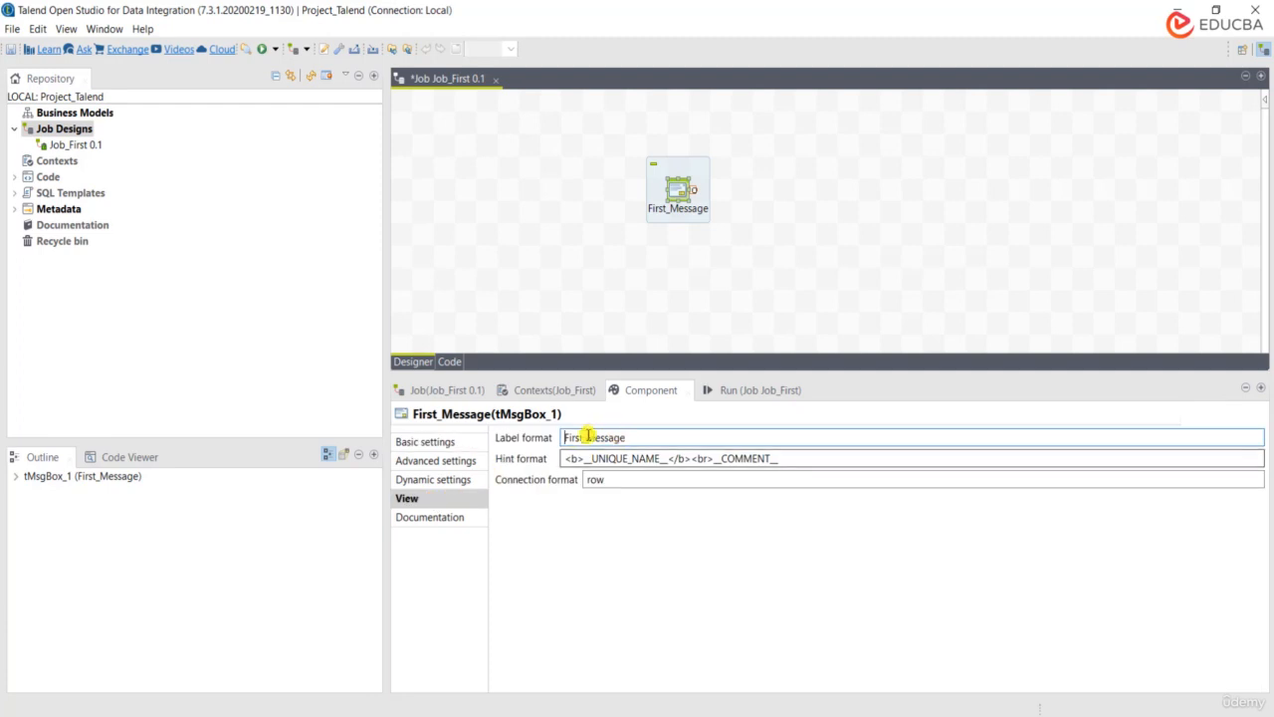